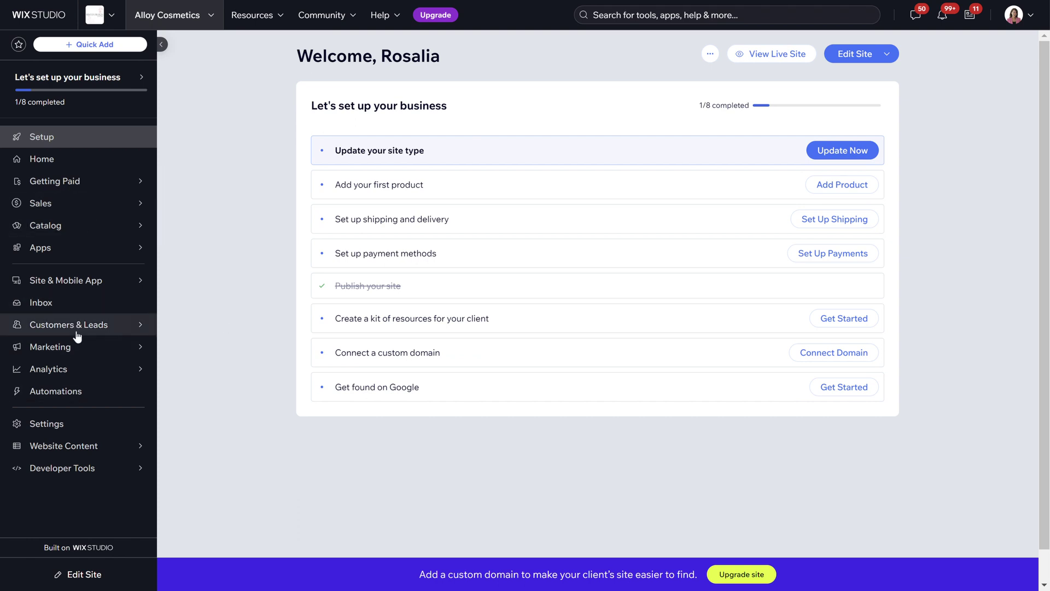
Go to Marketing › Discounts › Coupons and look over the empty coupons list.
{"action": "mouse_move", "coordinate": [79, 350]}
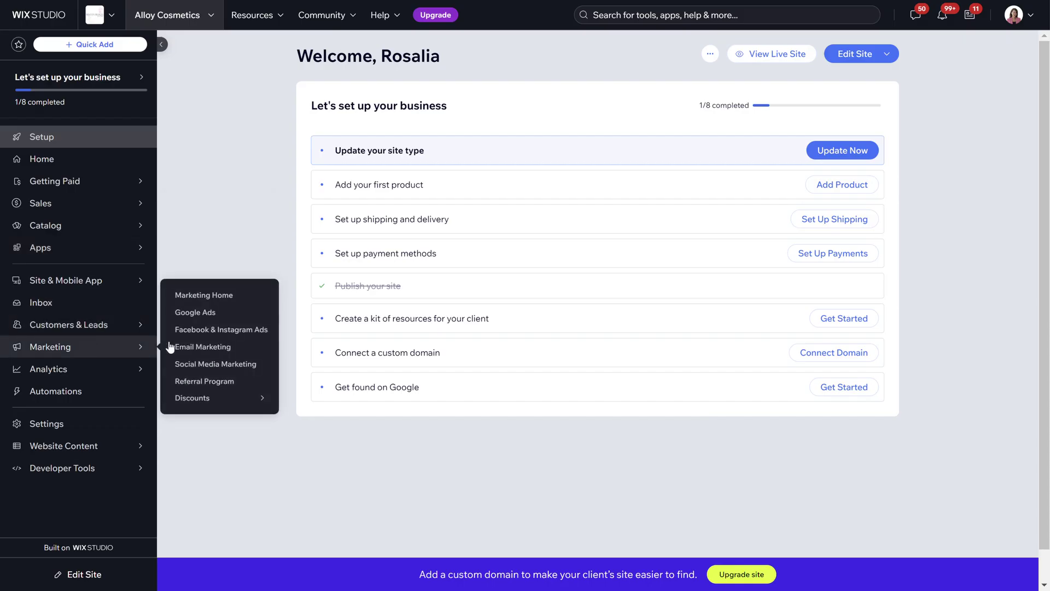
{"action": "mouse_move", "coordinate": [211, 399]}
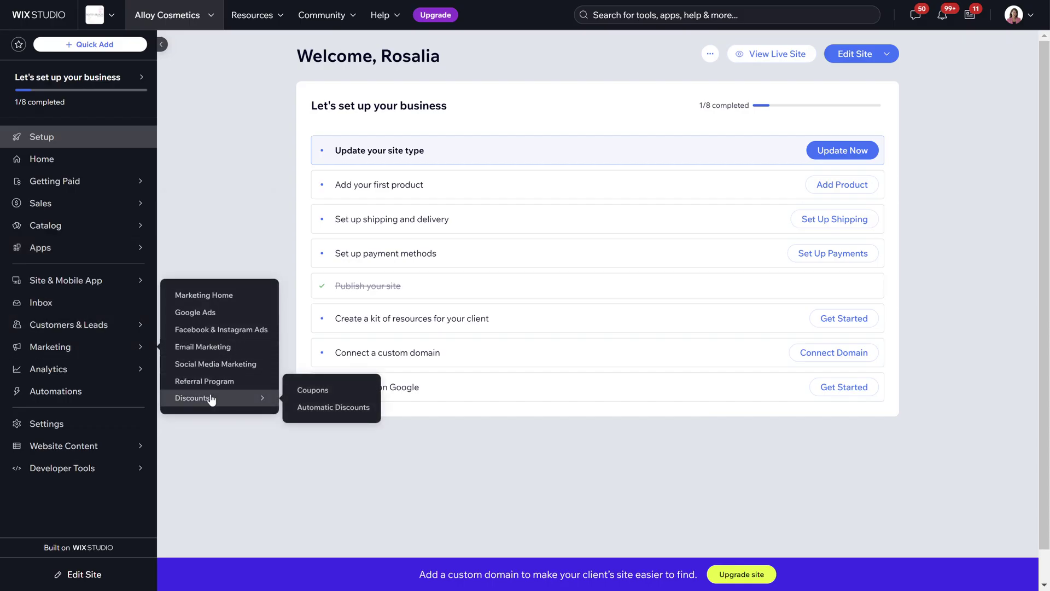
{"action": "left_click", "coordinate": [211, 399]}
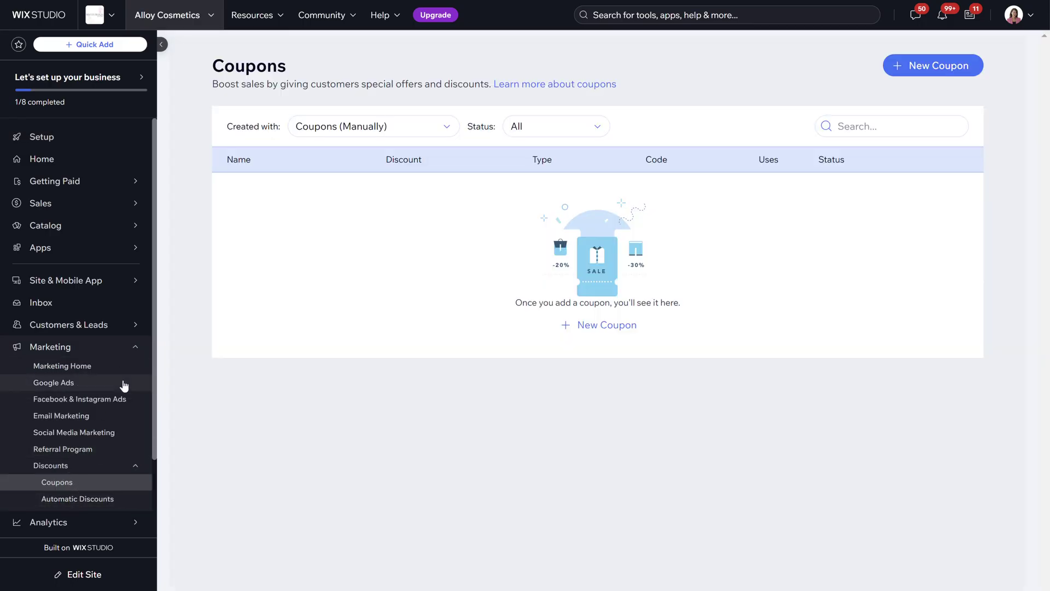
{"action": "scroll", "coordinate": [123, 383], "scroll_direction": "down", "scroll_amount": 1}
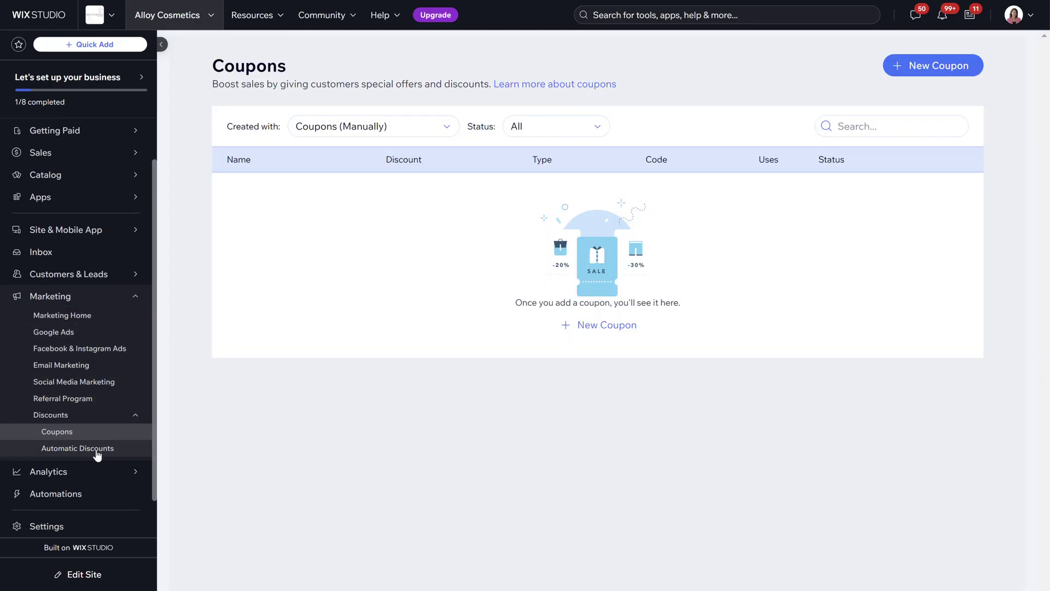
{"action": "mouse_move", "coordinate": [77, 164]}
{"action": "mouse_move", "coordinate": [55, 235]}
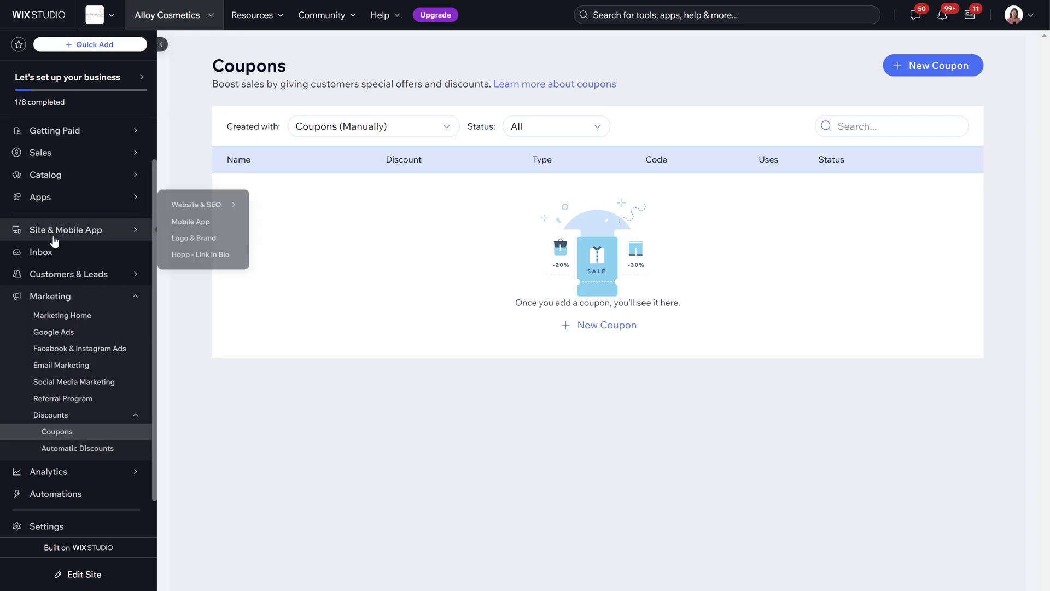
{"action": "scroll", "coordinate": [55, 240], "scroll_direction": "up", "scroll_amount": 1}
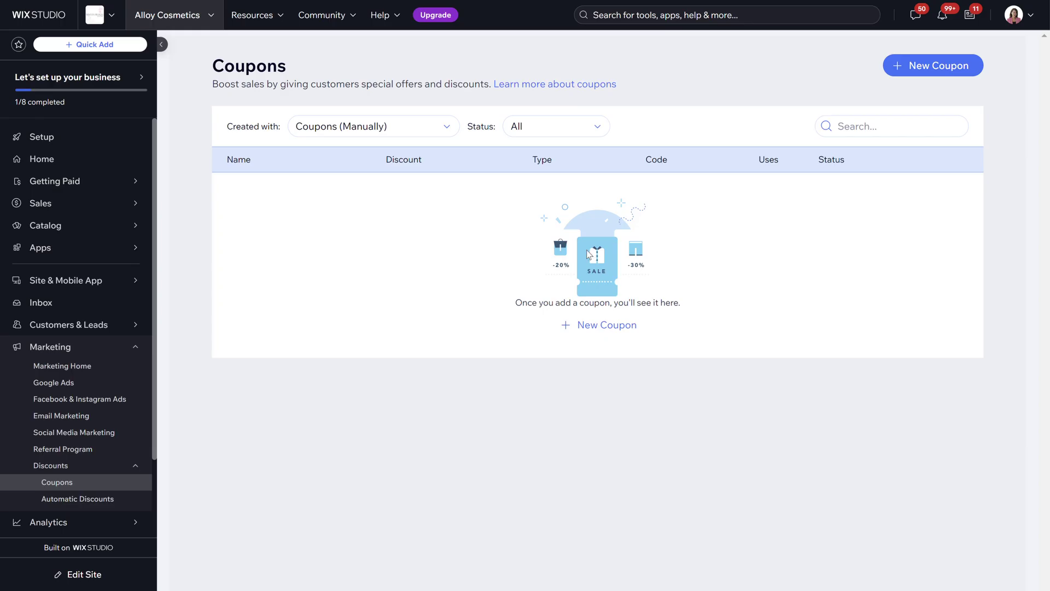
Start a new coupon and try the Free shipping and Sale price coupon types.
{"action": "left_click", "coordinate": [615, 328]}
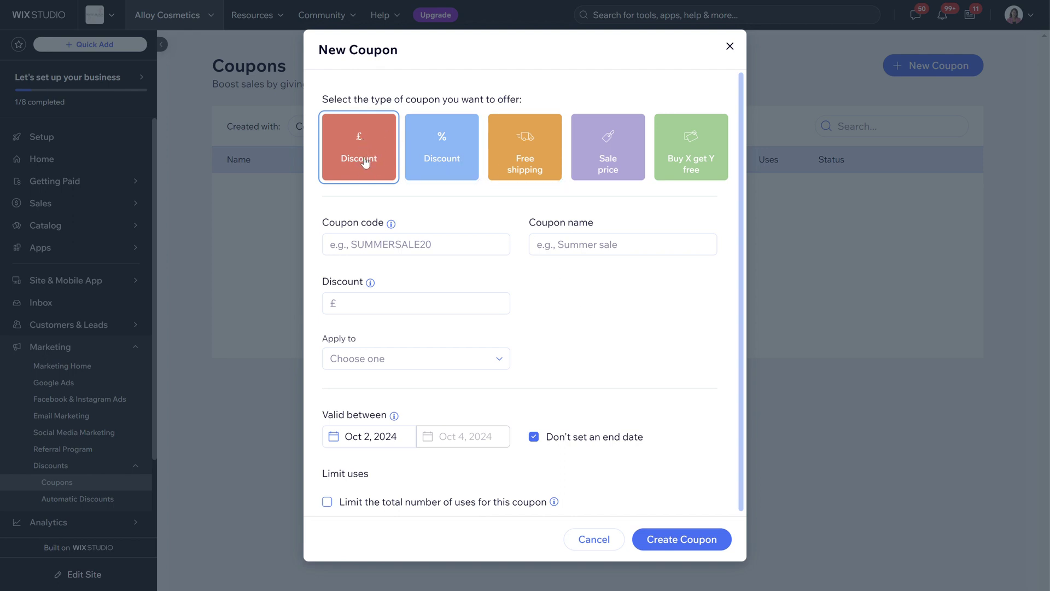
{"action": "left_click", "coordinate": [508, 161]}
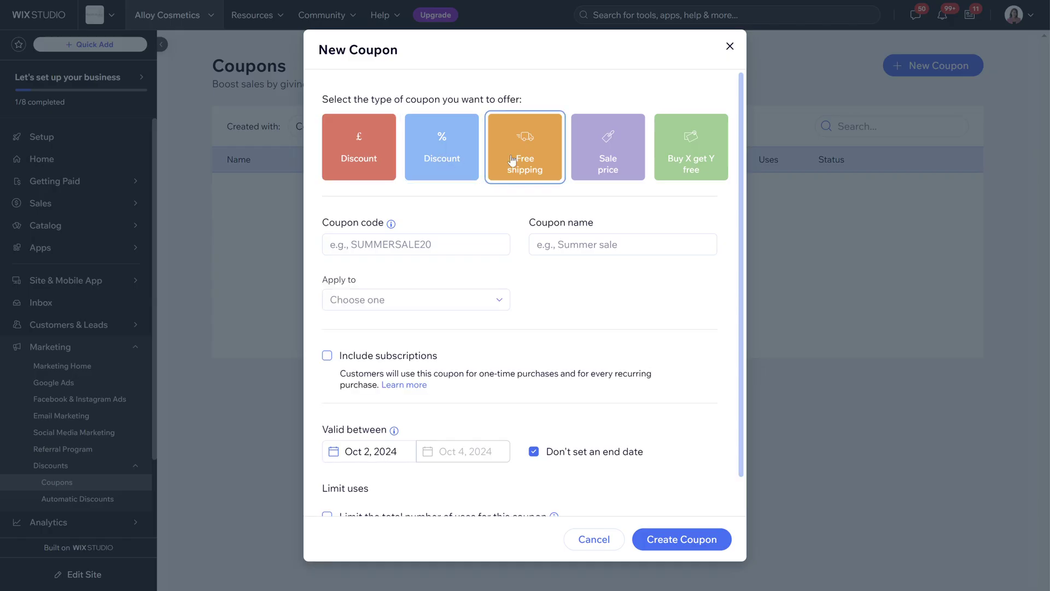
{"action": "left_click", "coordinate": [621, 155]}
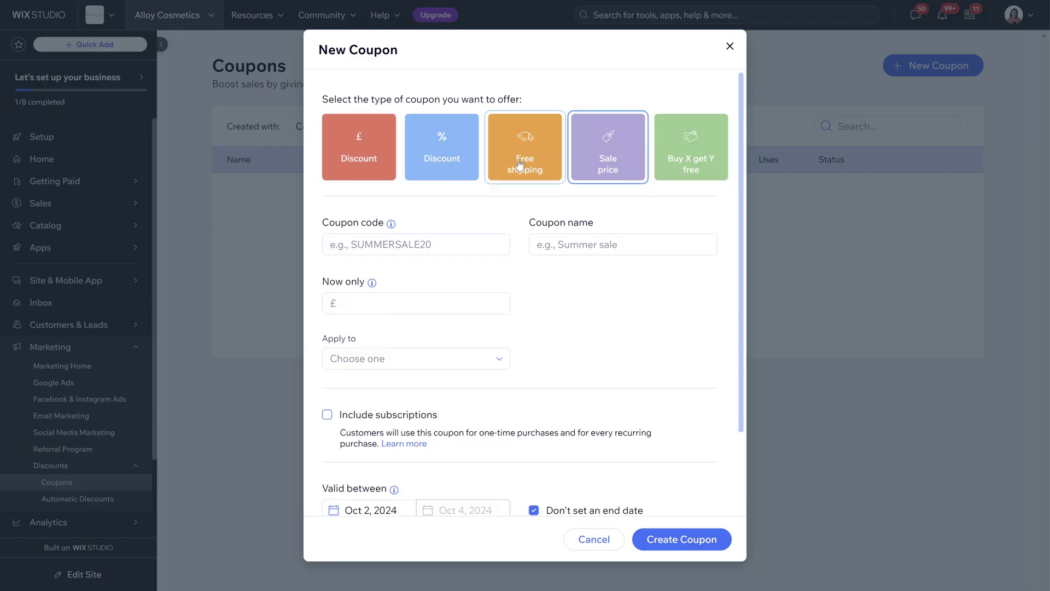
{"action": "left_click", "coordinate": [474, 358]}
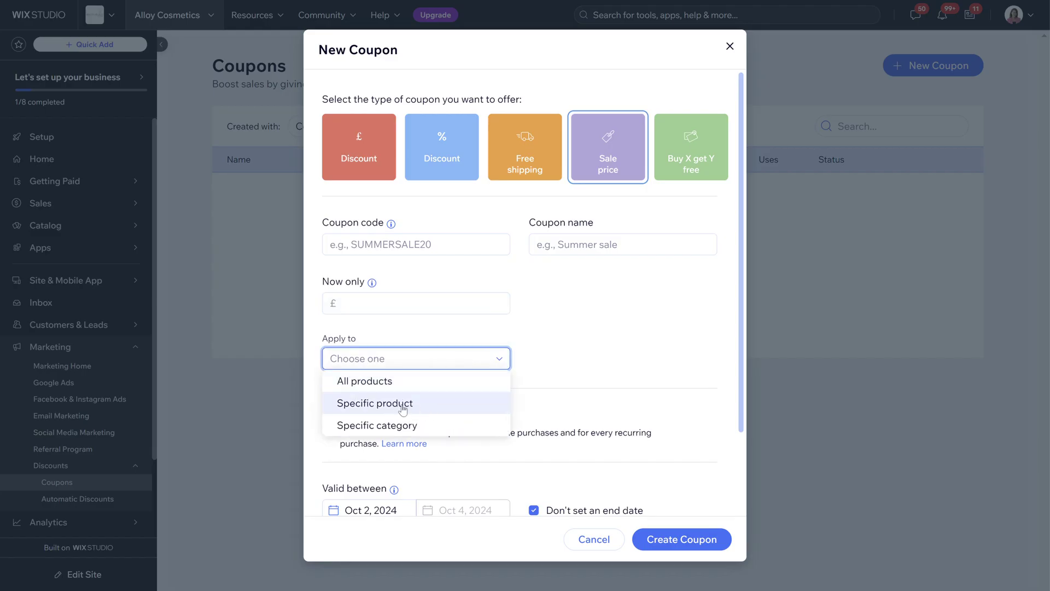
{"action": "left_click", "coordinate": [474, 305]}
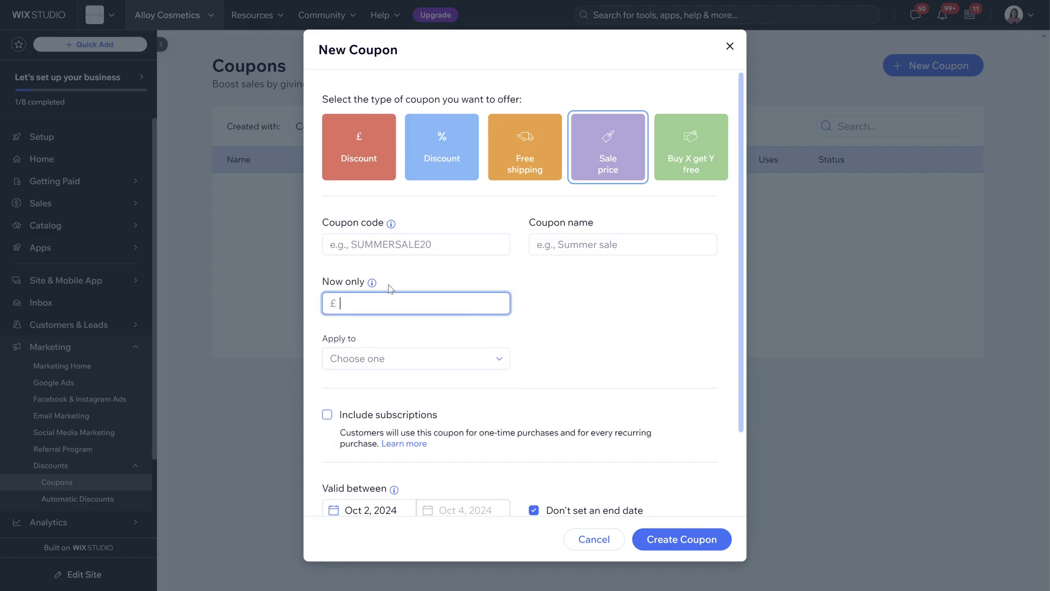
{"action": "mouse_move", "coordinate": [370, 290]}
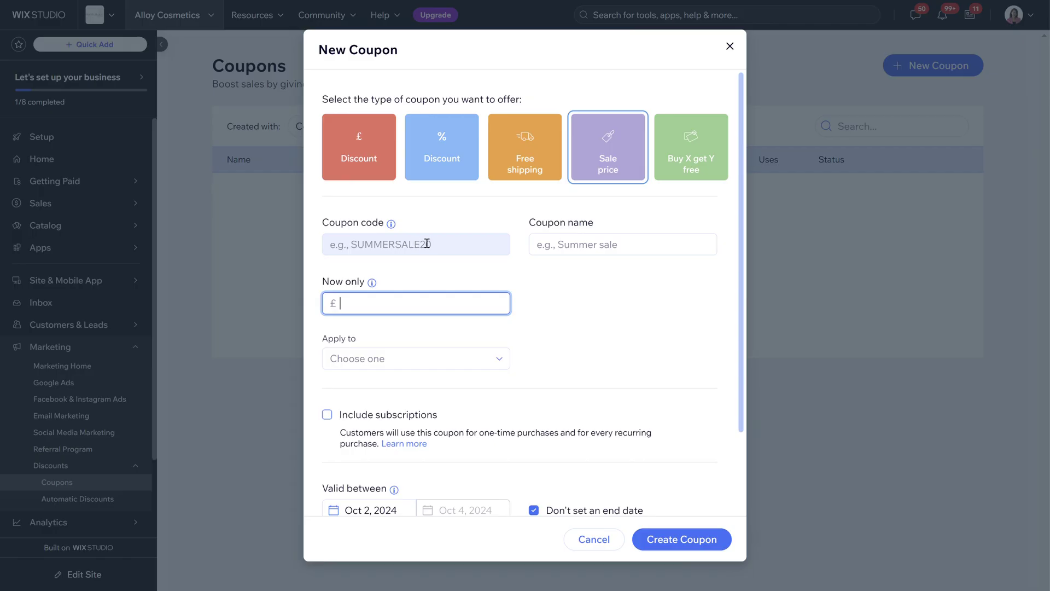
Try Buy X get Y, then choose the % Discount coupon type.
{"action": "left_click", "coordinate": [707, 166]}
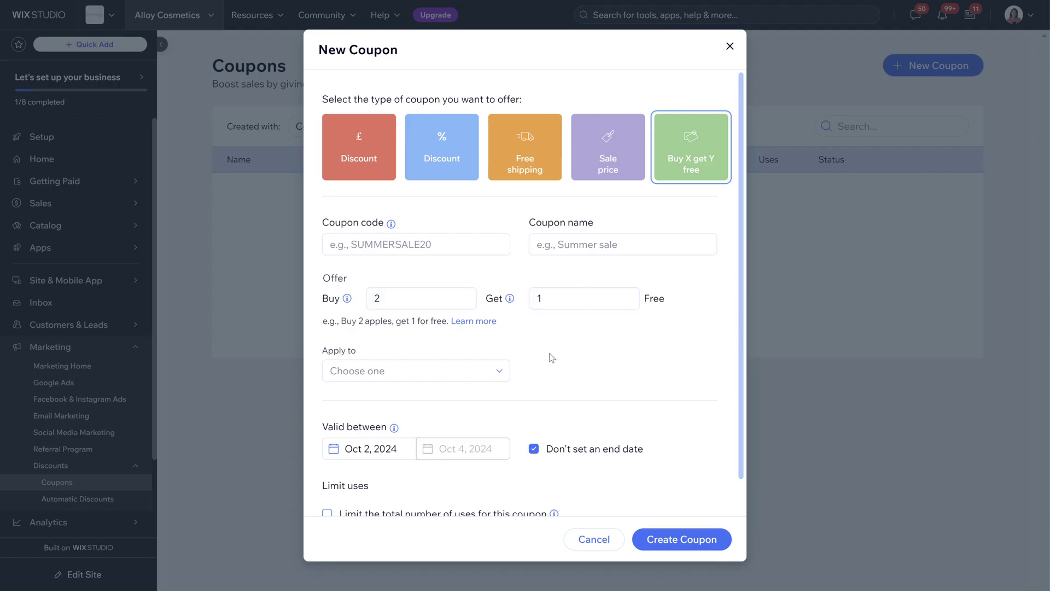
{"action": "left_click", "coordinate": [444, 144]}
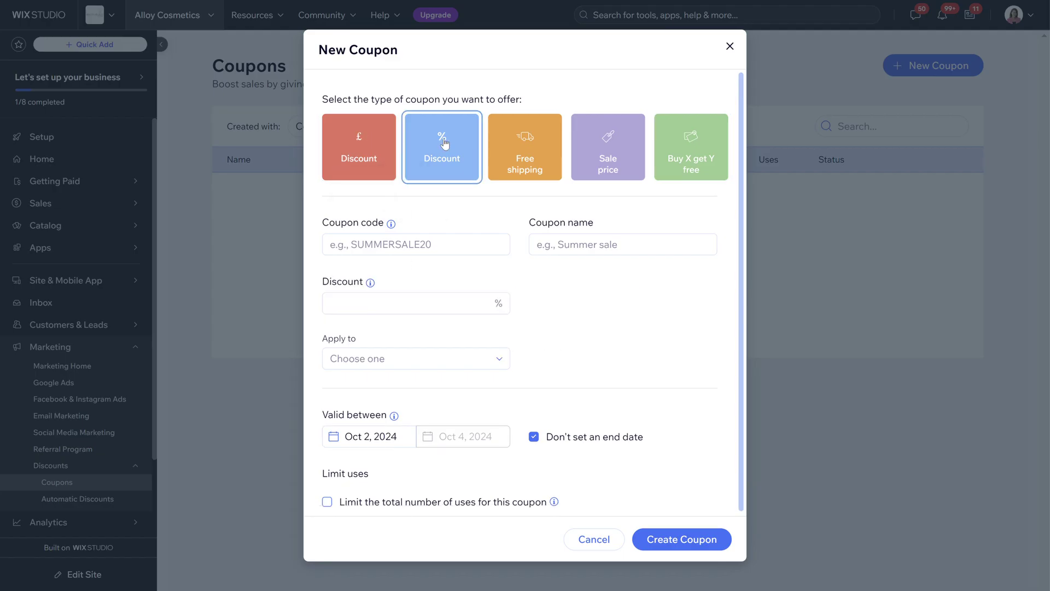
{"action": "left_click", "coordinate": [448, 246]}
Enter SUMERSALE20 as the coupon code so the name auto-fills, and review Apply to options.
{"action": "type", "text": "S"}
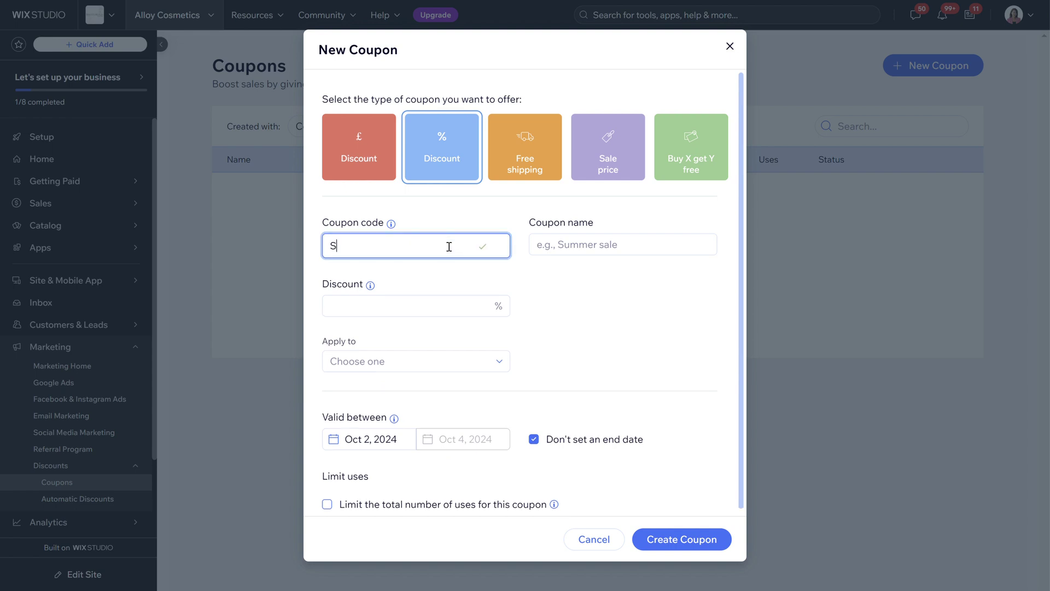
{"action": "type", "text": "UMERSALE20"}
{"action": "left_click", "coordinate": [601, 303]}
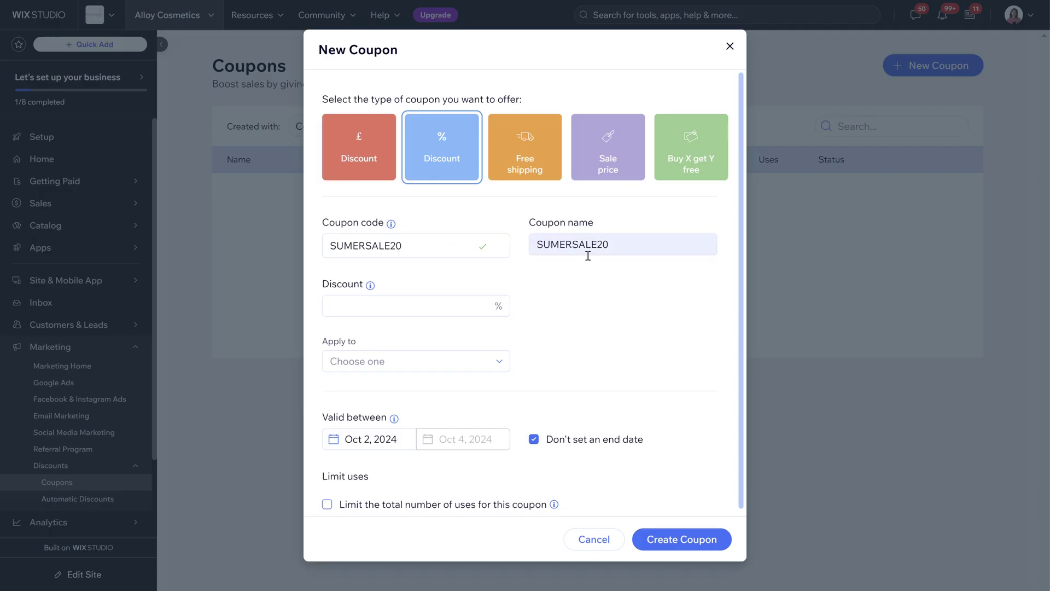
{"action": "mouse_move", "coordinate": [391, 225]}
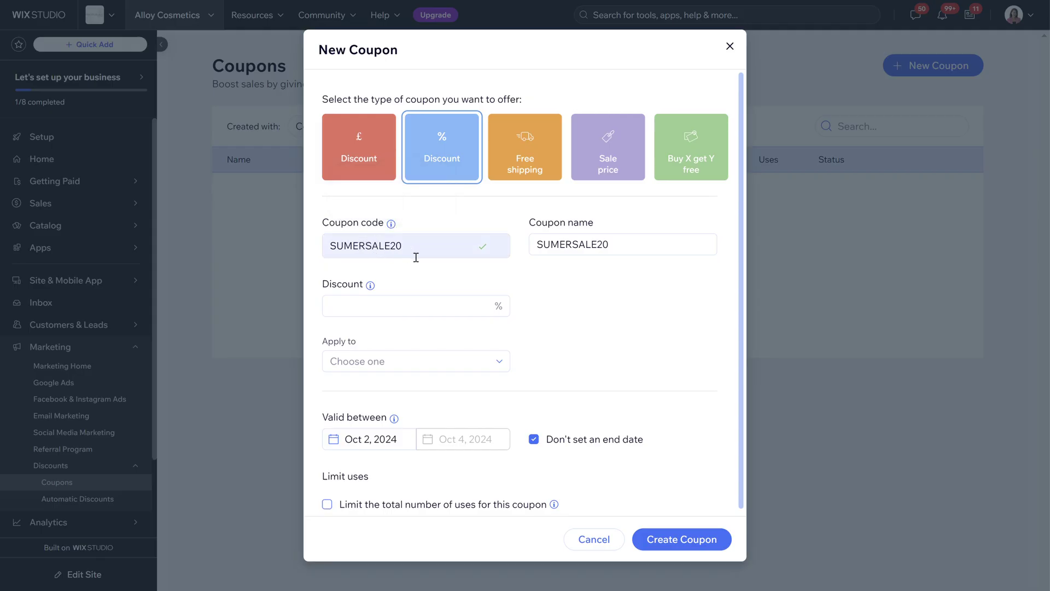
{"action": "left_click", "coordinate": [465, 369]}
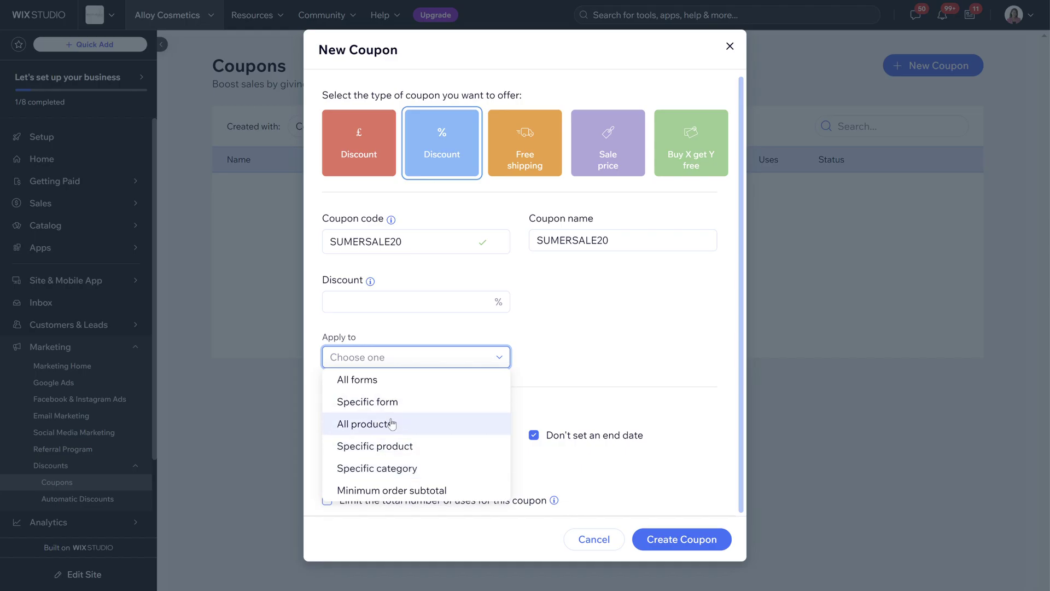
{"action": "left_click", "coordinate": [551, 331]}
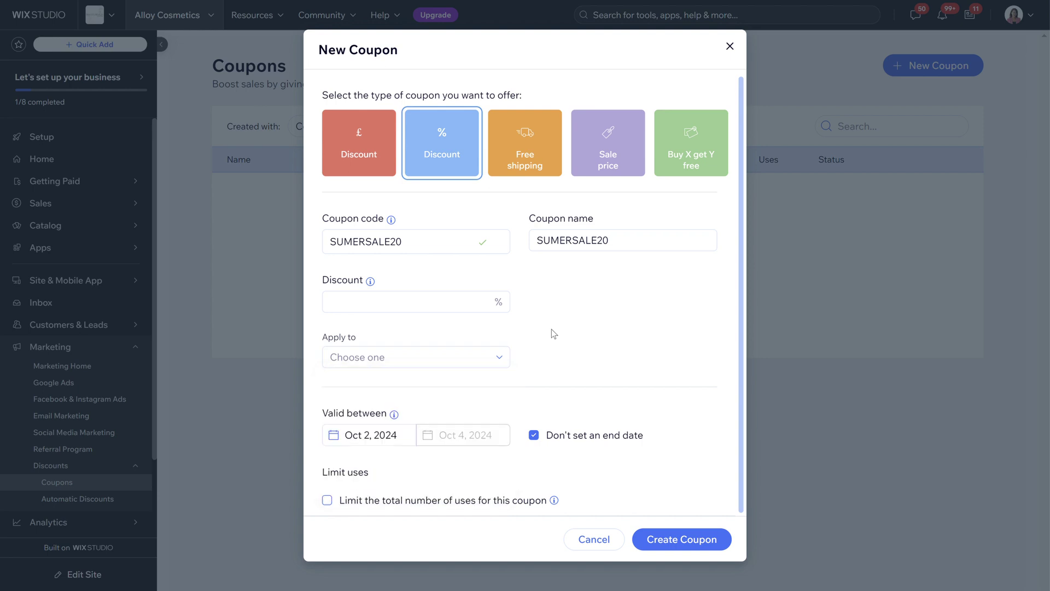
Switch the coupon type to a fixed £ Discount.
{"action": "left_click", "coordinate": [373, 150]}
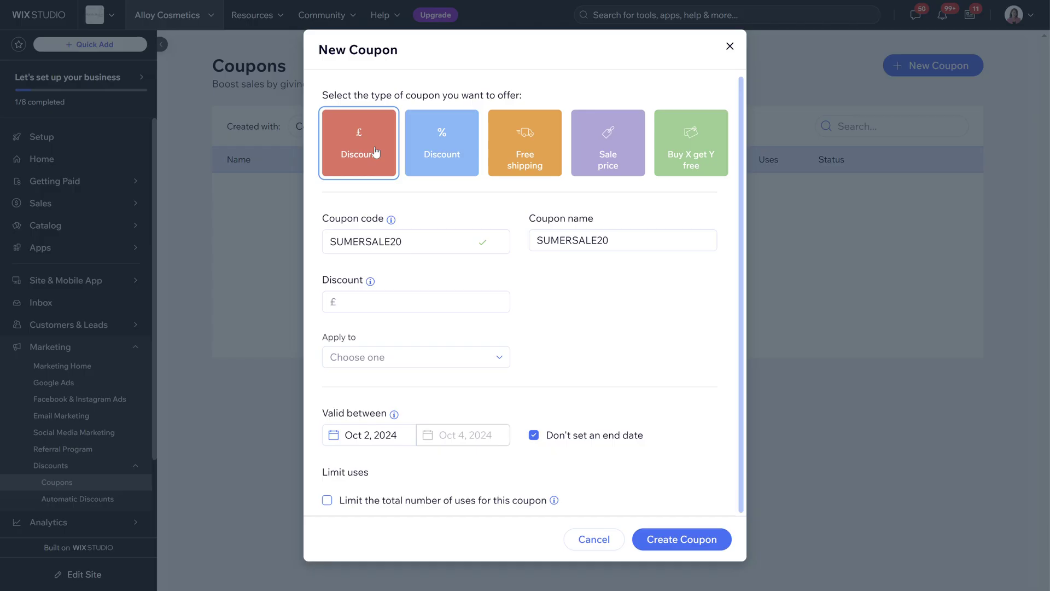
{"action": "left_click", "coordinate": [442, 363]}
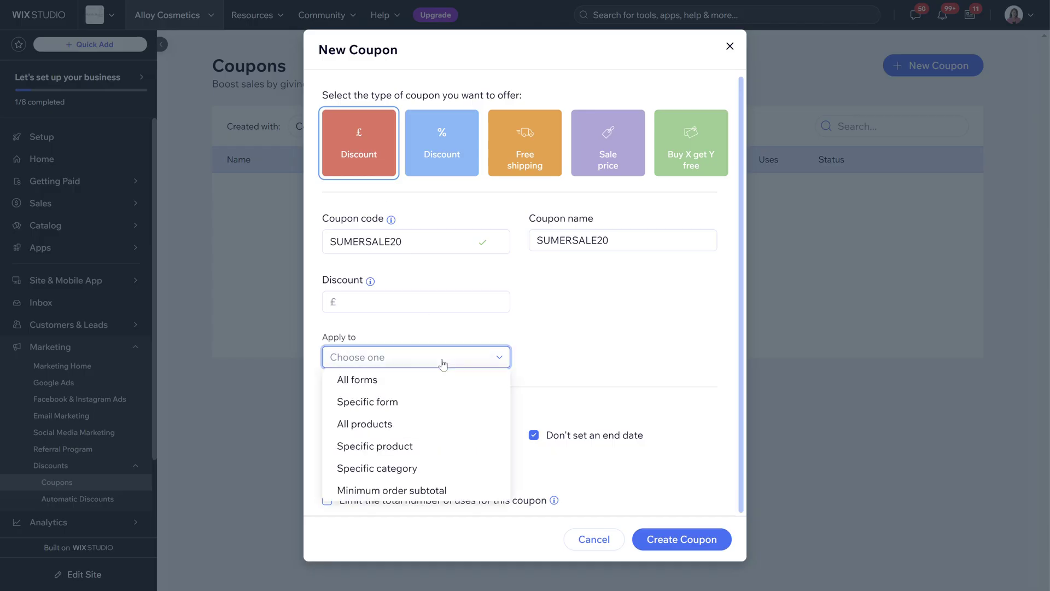
{"action": "left_click", "coordinate": [539, 313]}
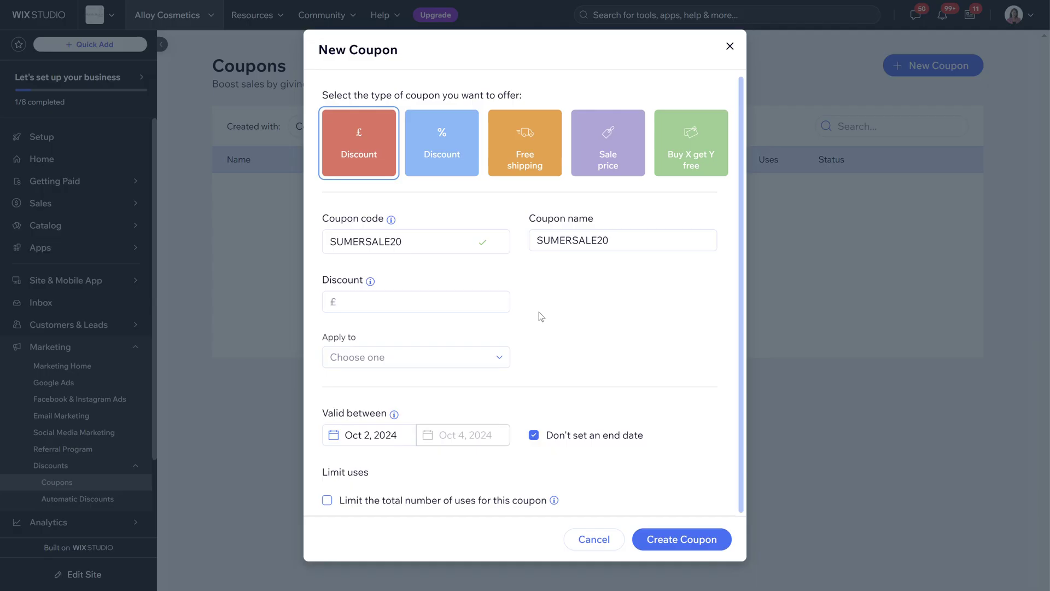
{"action": "left_click", "coordinate": [388, 304]}
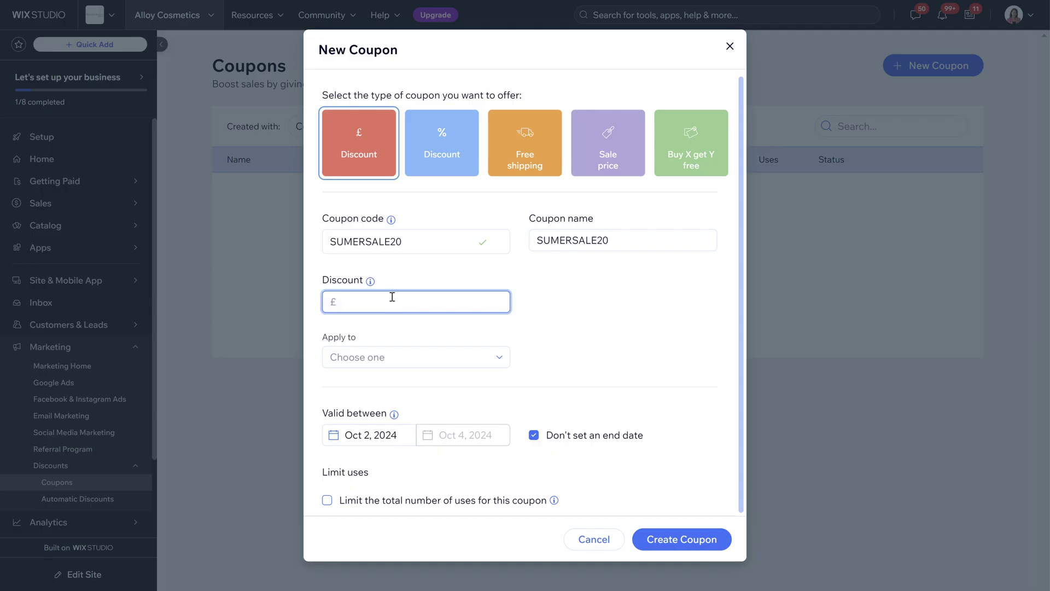
Make the coupon 20% off all products, applied to each eligible item in the order.
{"action": "left_click", "coordinate": [442, 156]}
{"action": "left_click", "coordinate": [411, 308]}
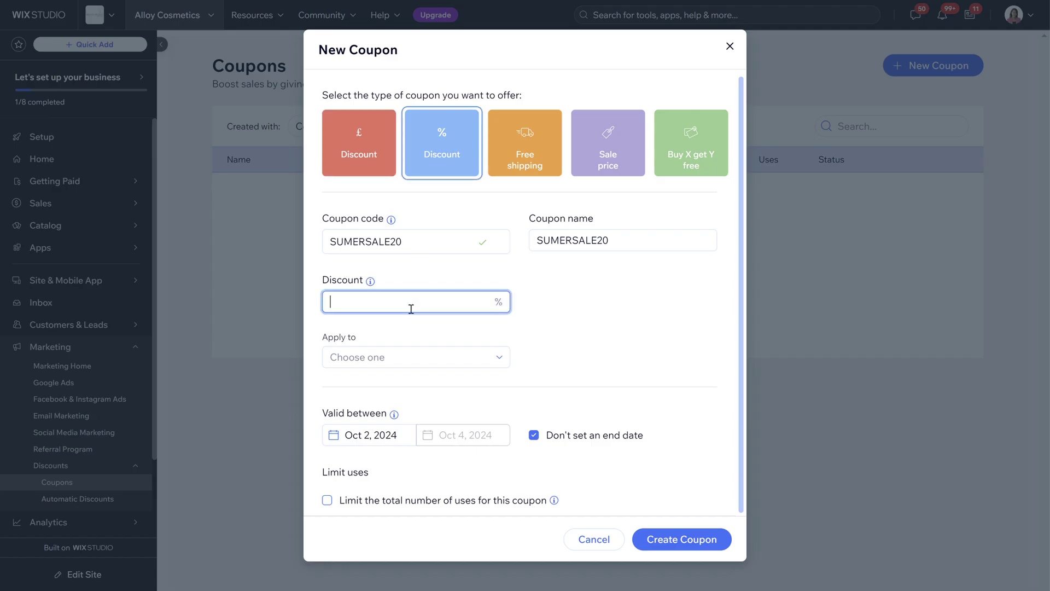
{"action": "type", "text": "20"}
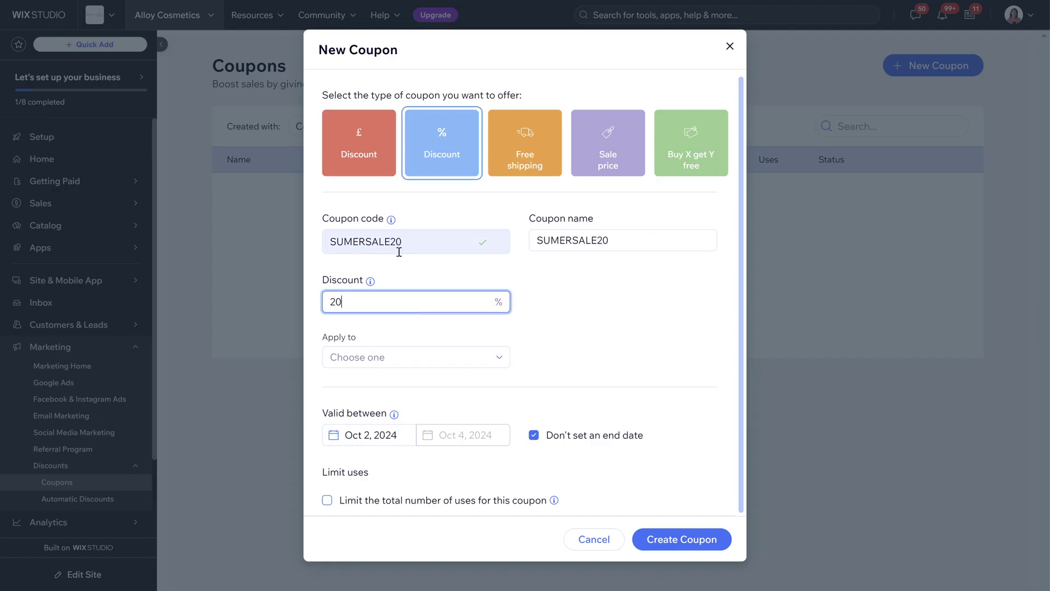
{"action": "left_click", "coordinate": [464, 364]}
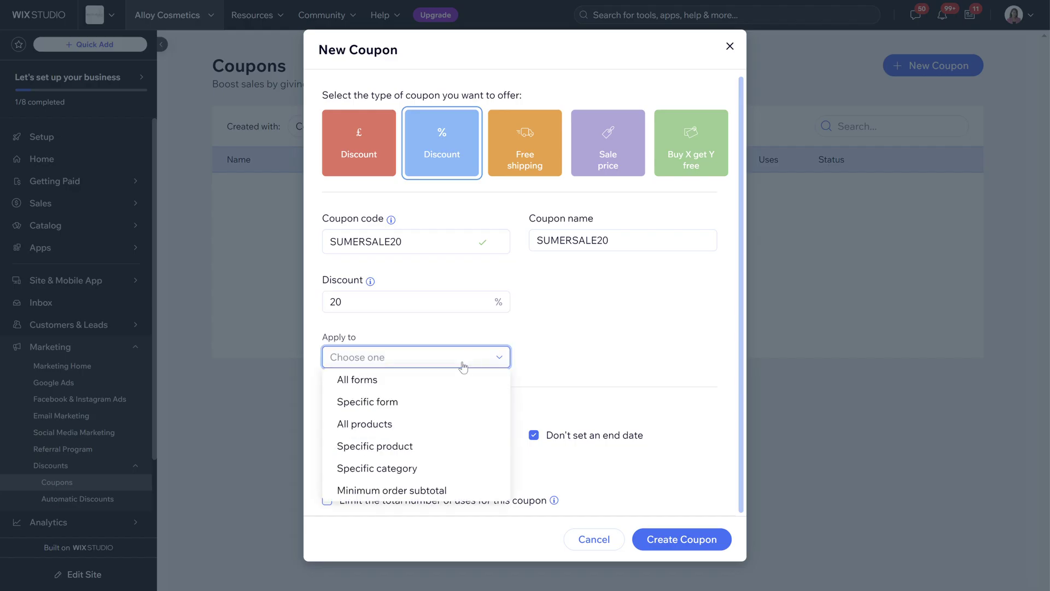
{"action": "left_click", "coordinate": [434, 423]}
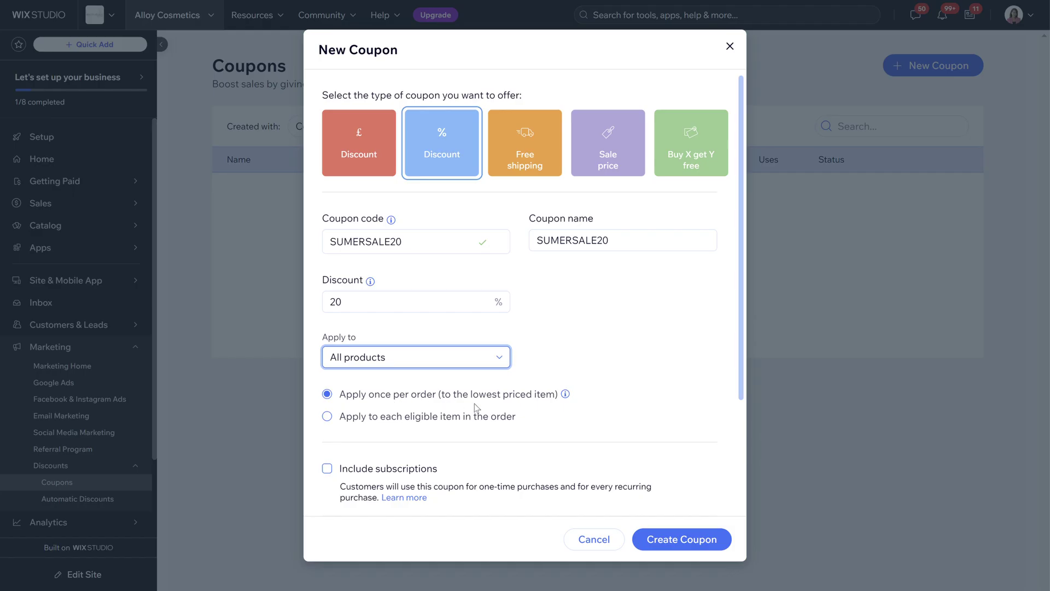
{"action": "left_click", "coordinate": [363, 421]}
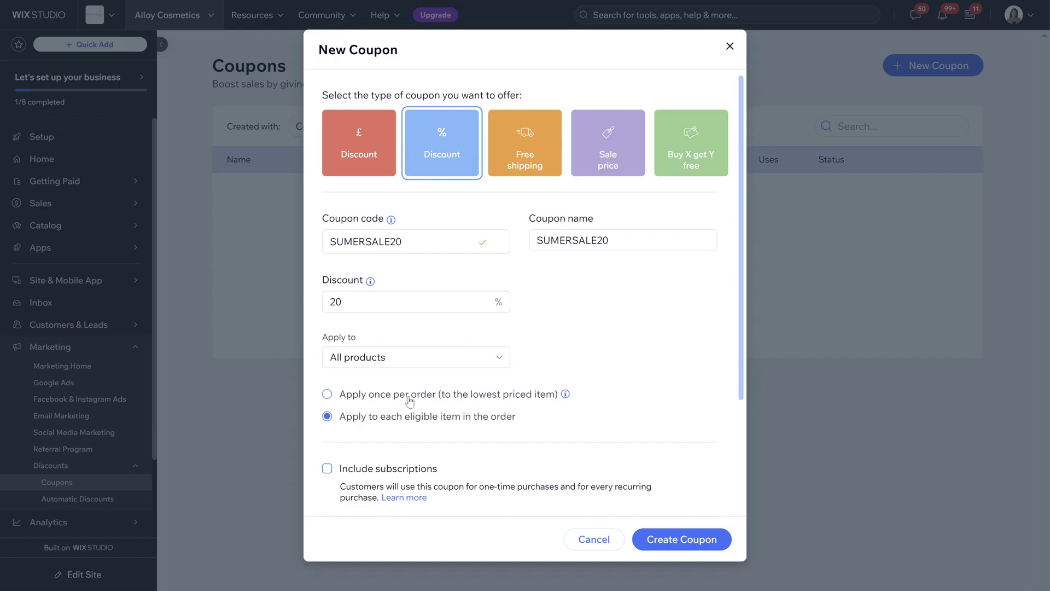
{"action": "mouse_move", "coordinate": [568, 395]}
Give the coupon an end date of Oct 6, 2024.
{"action": "scroll", "coordinate": [423, 427], "scroll_direction": "down", "scroll_amount": 2}
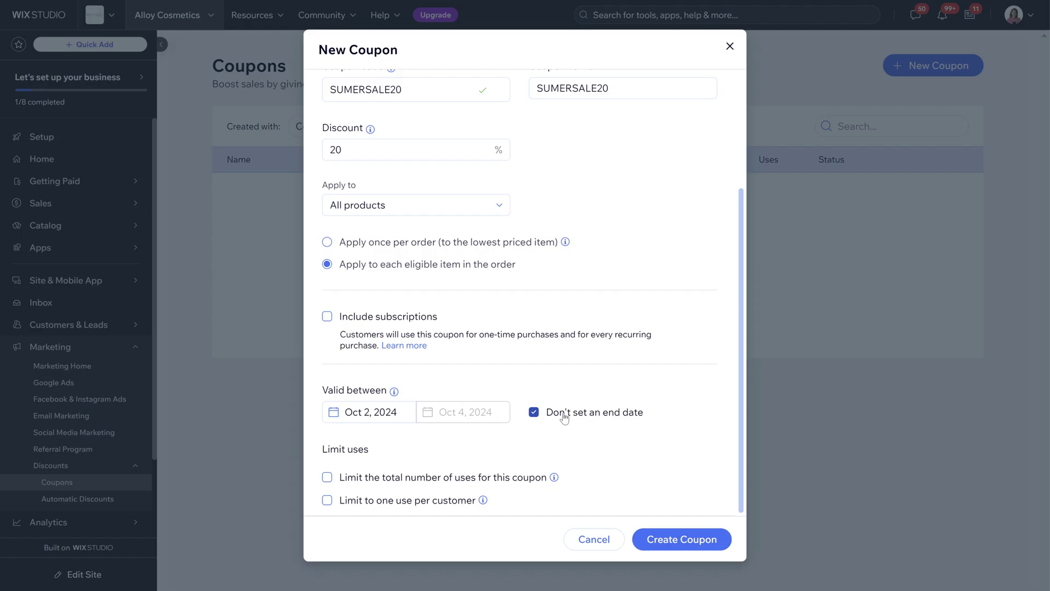
{"action": "left_click", "coordinate": [534, 412]}
{"action": "left_click", "coordinate": [491, 416]}
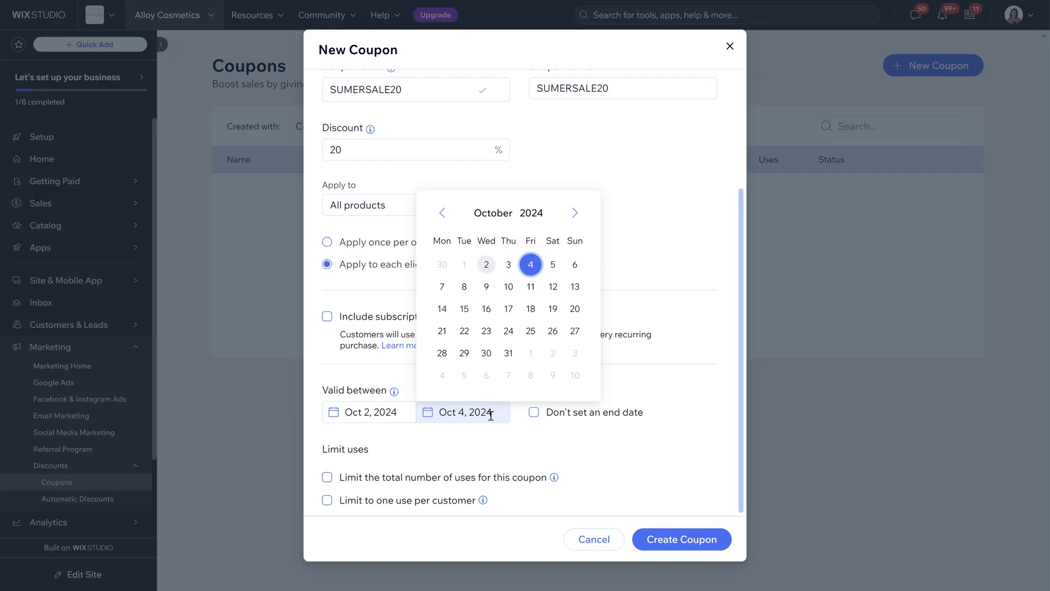
{"action": "left_click", "coordinate": [572, 267]}
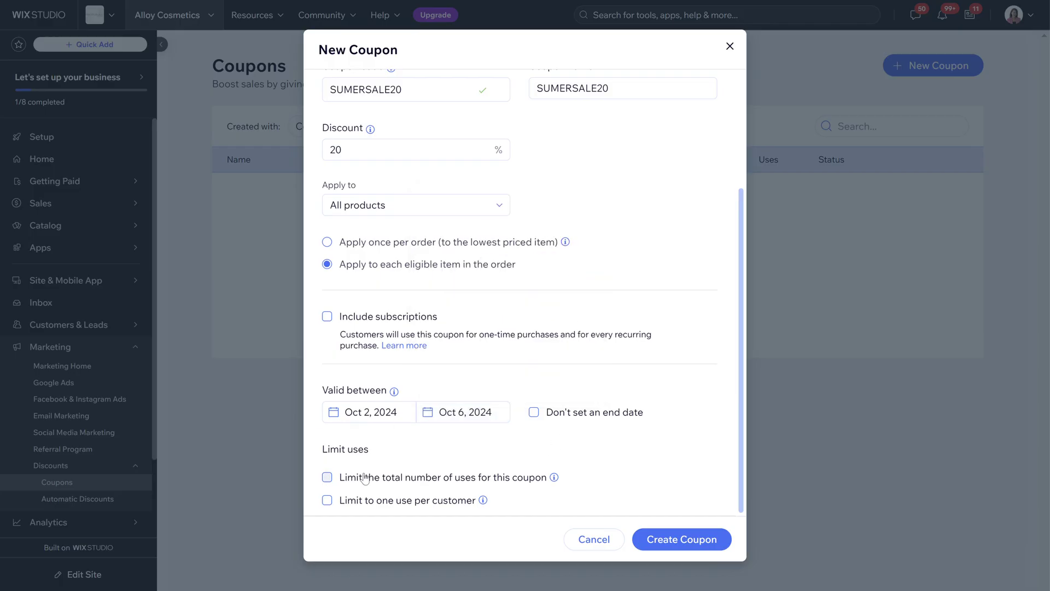
Limit the coupon to 10 total uses and one use per customer.
{"action": "left_click", "coordinate": [444, 478]}
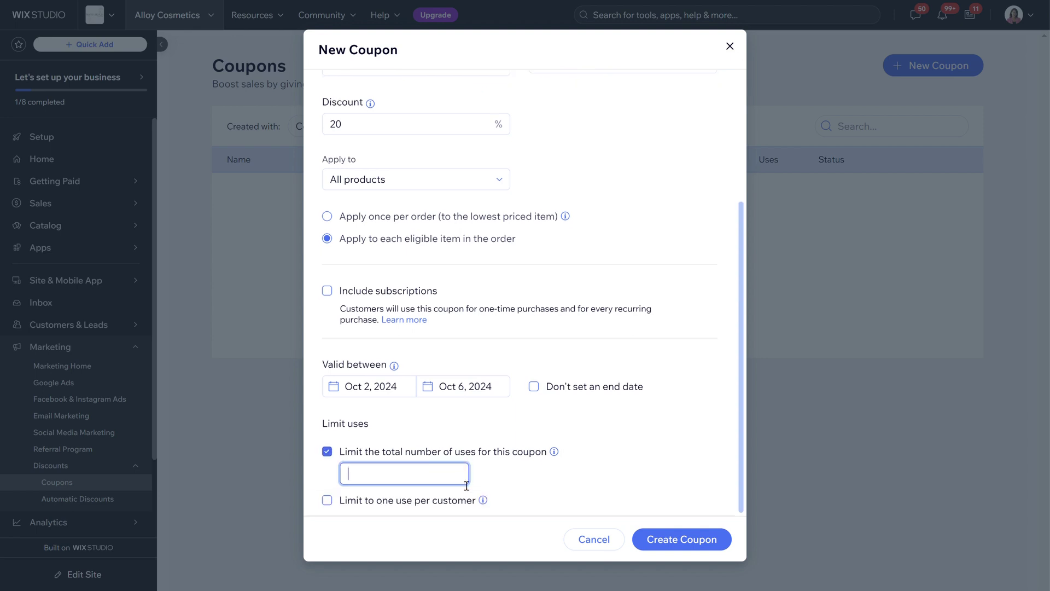
{"action": "type", "text": "10"}
{"action": "left_click", "coordinate": [368, 460]}
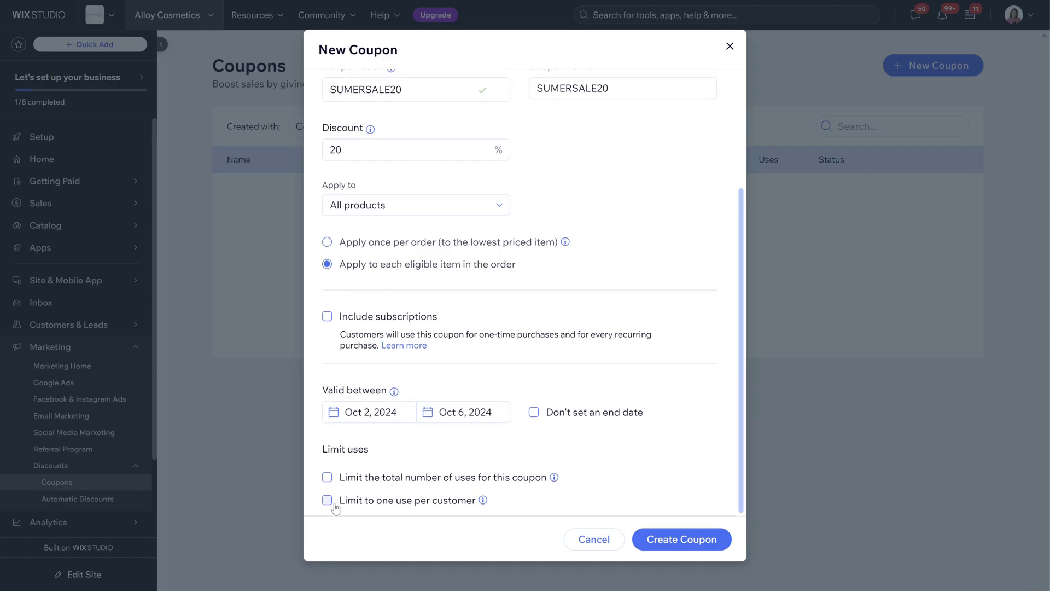
{"action": "left_click", "coordinate": [335, 501]}
{"action": "left_click", "coordinate": [367, 480]}
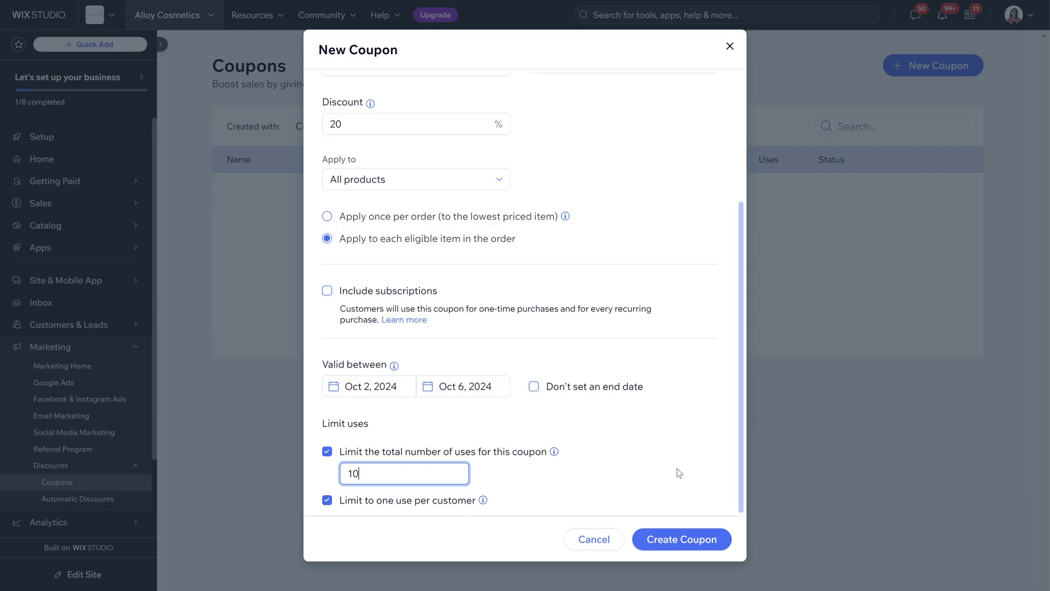
{"action": "scroll", "coordinate": [678, 472], "scroll_direction": "up", "scroll_amount": 4}
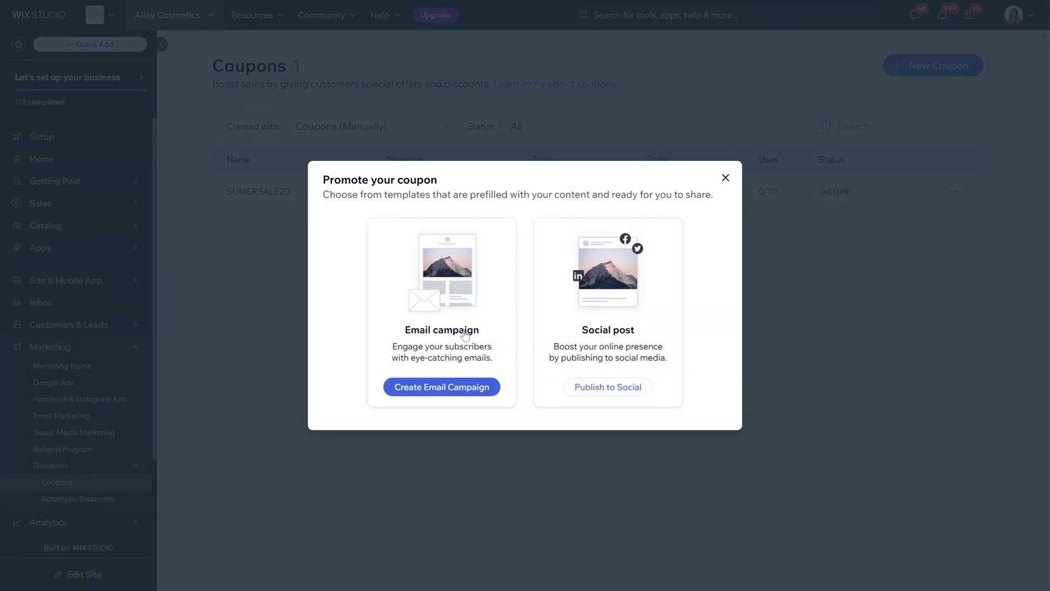
Dismiss the coupon promotion prompt, then open and close a new coupon form without saving.
{"action": "left_click", "coordinate": [725, 177]}
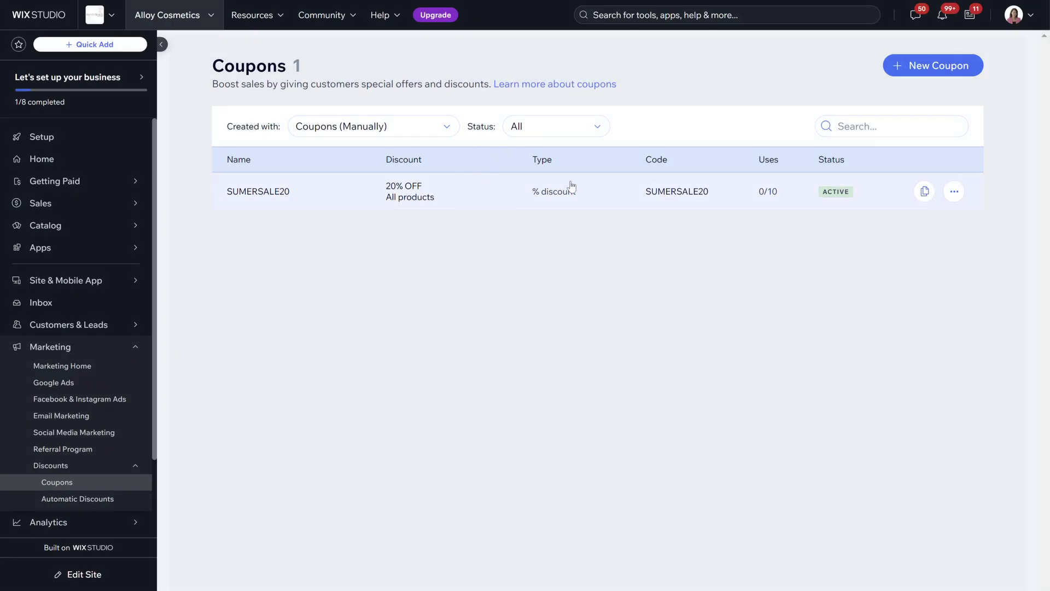
{"action": "left_click", "coordinate": [903, 62]}
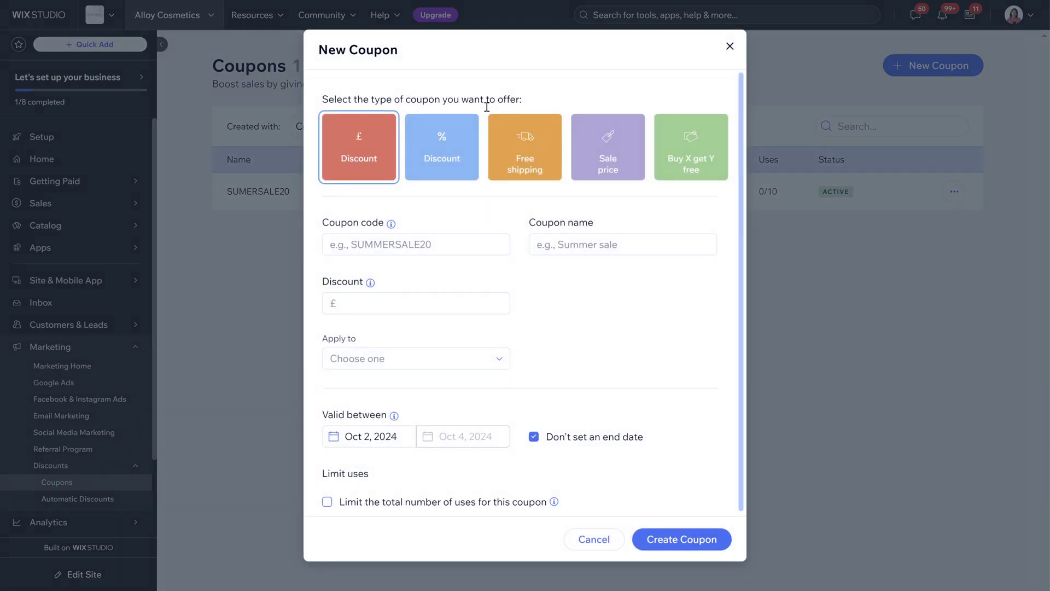
{"action": "left_click_drag", "start_coordinate": [487, 106], "coordinate": [487, 259]}
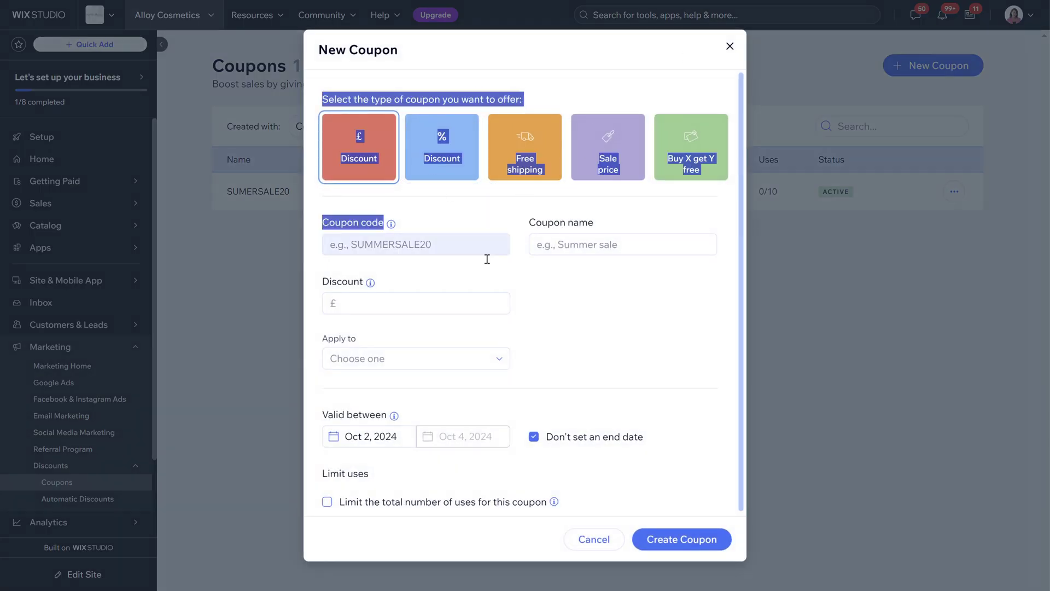
{"action": "left_click", "coordinate": [604, 306]}
{"action": "left_click", "coordinate": [729, 45]}
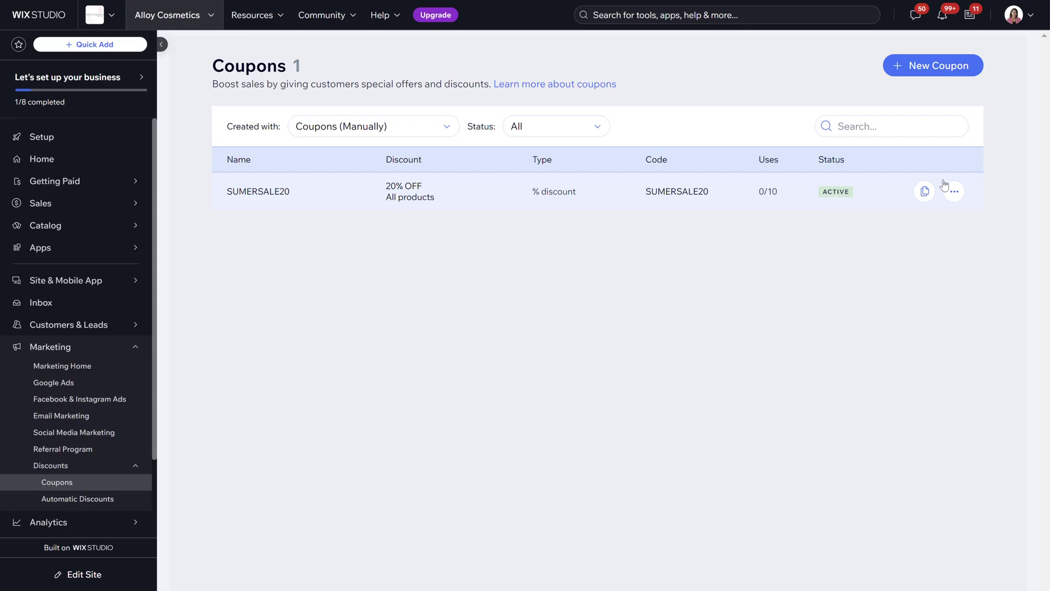
{"action": "left_click", "coordinate": [954, 192]}
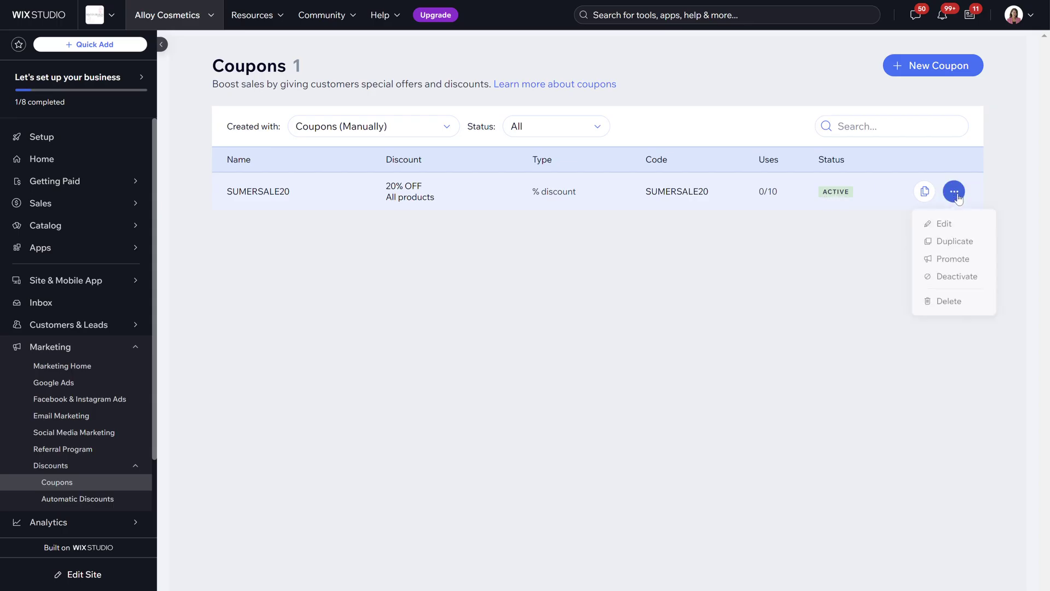
{"action": "left_click", "coordinate": [957, 276]}
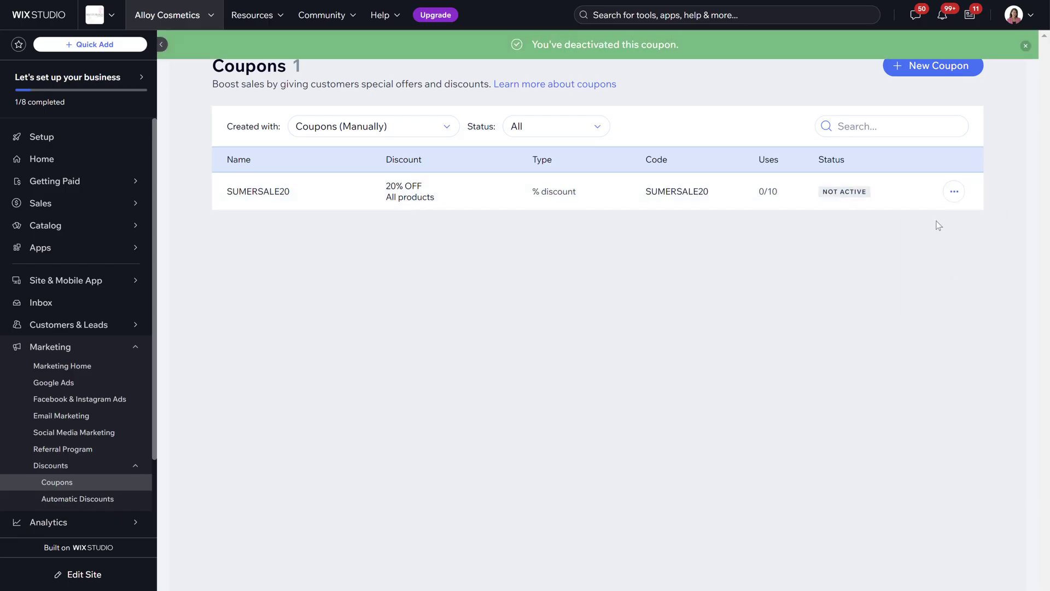
{"action": "left_click", "coordinate": [954, 191]}
{"action": "left_click", "coordinate": [956, 278]}
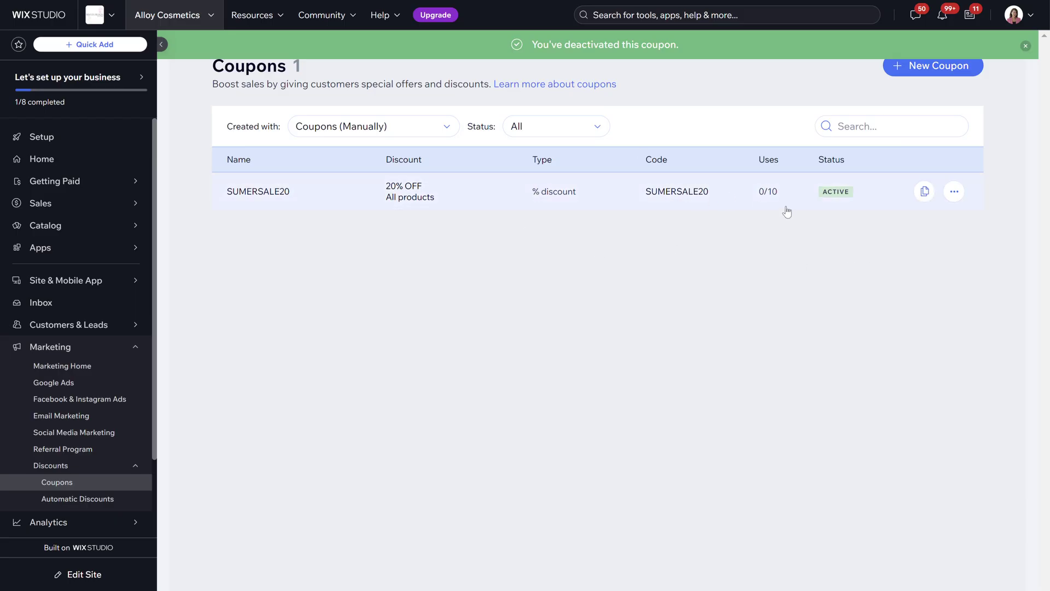
{"action": "left_click", "coordinate": [851, 194]}
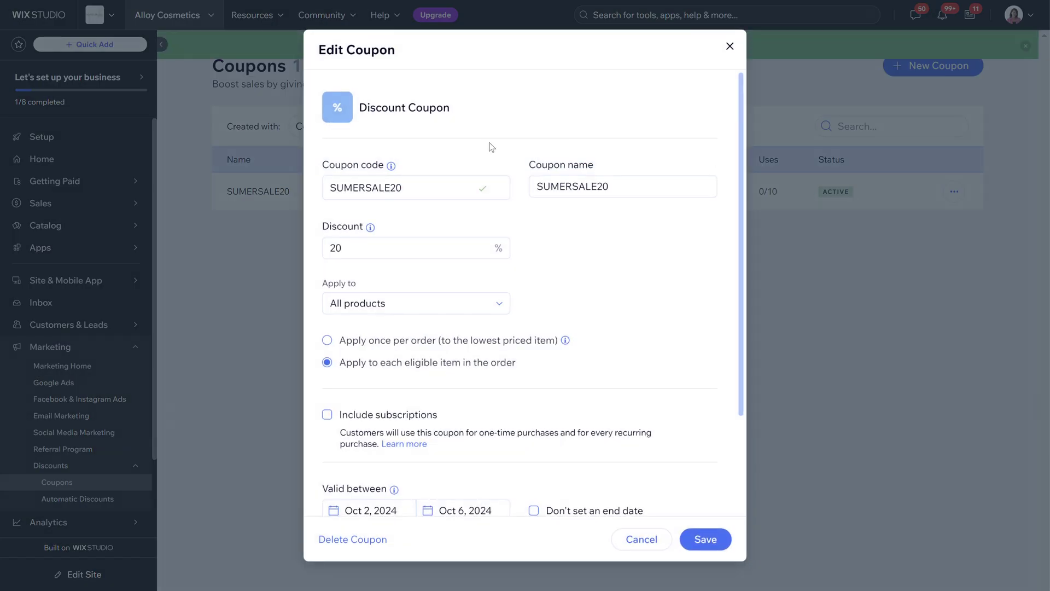
{"action": "scroll", "coordinate": [606, 278], "scroll_direction": "down", "scroll_amount": 3}
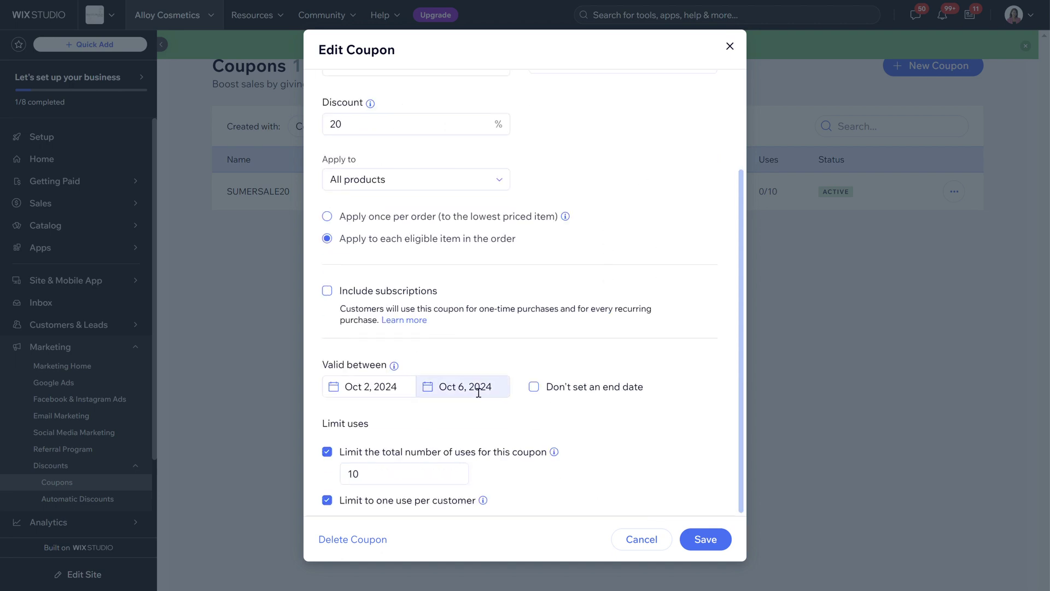
{"action": "scroll", "coordinate": [473, 385], "scroll_direction": "up", "scroll_amount": 3}
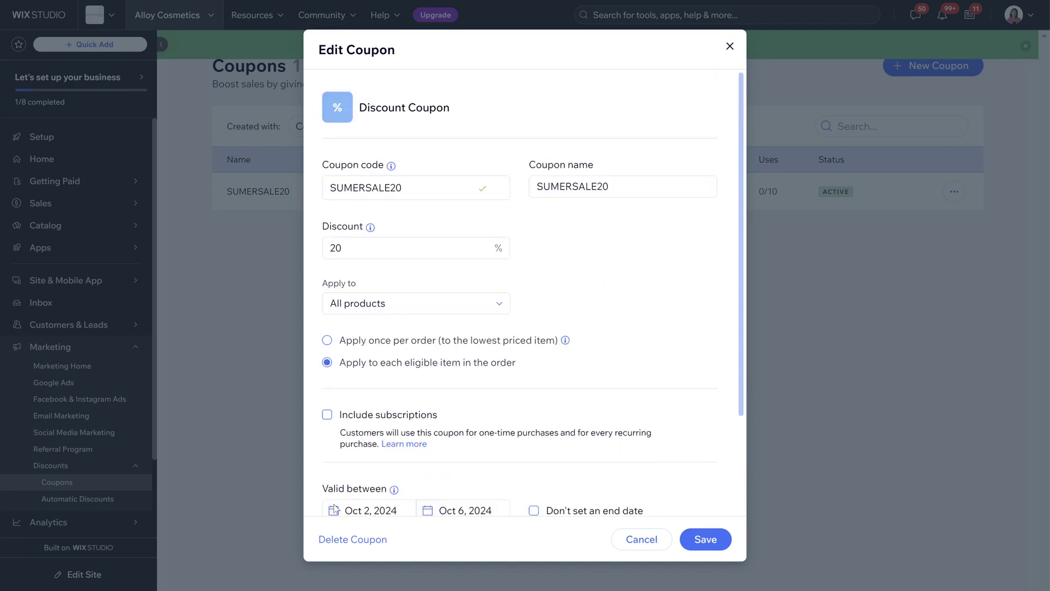
{"action": "left_click", "coordinate": [663, 538]}
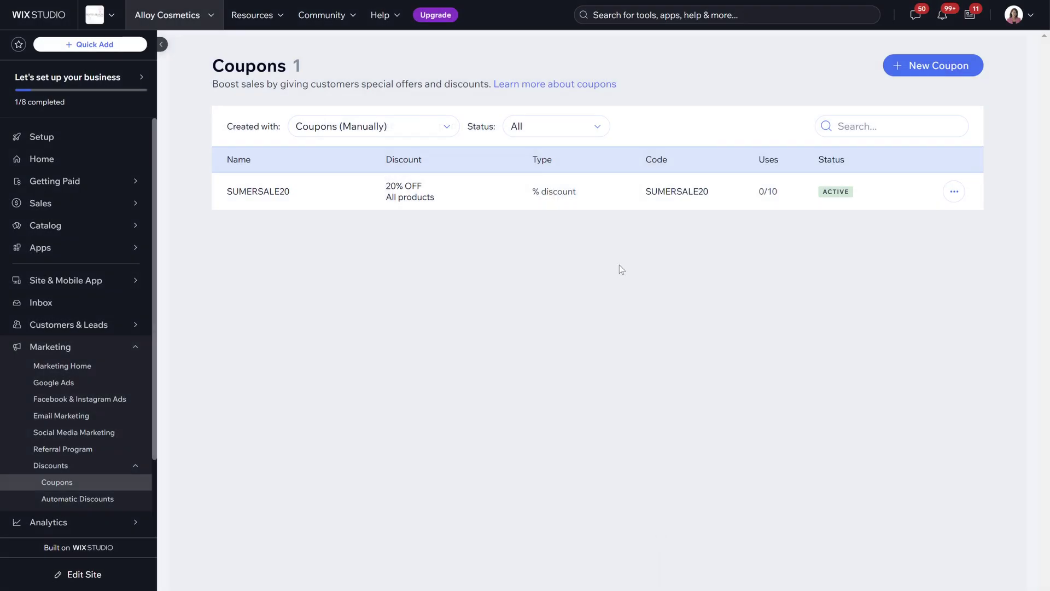
{"action": "left_click", "coordinate": [109, 498]}
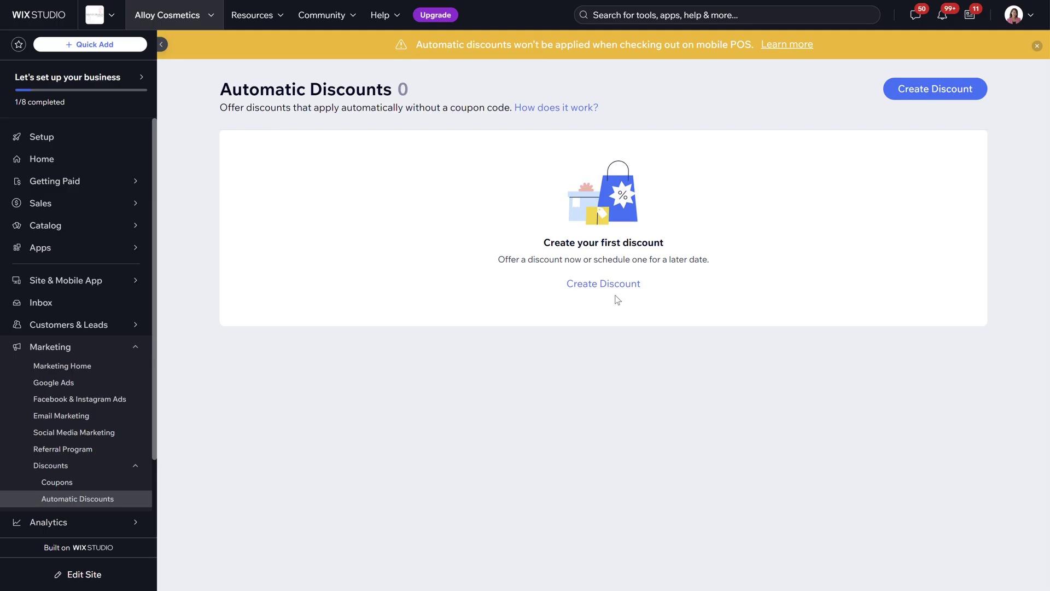
Create a Standard automatic discount and continue to its setup form.
{"action": "left_click", "coordinate": [587, 284]}
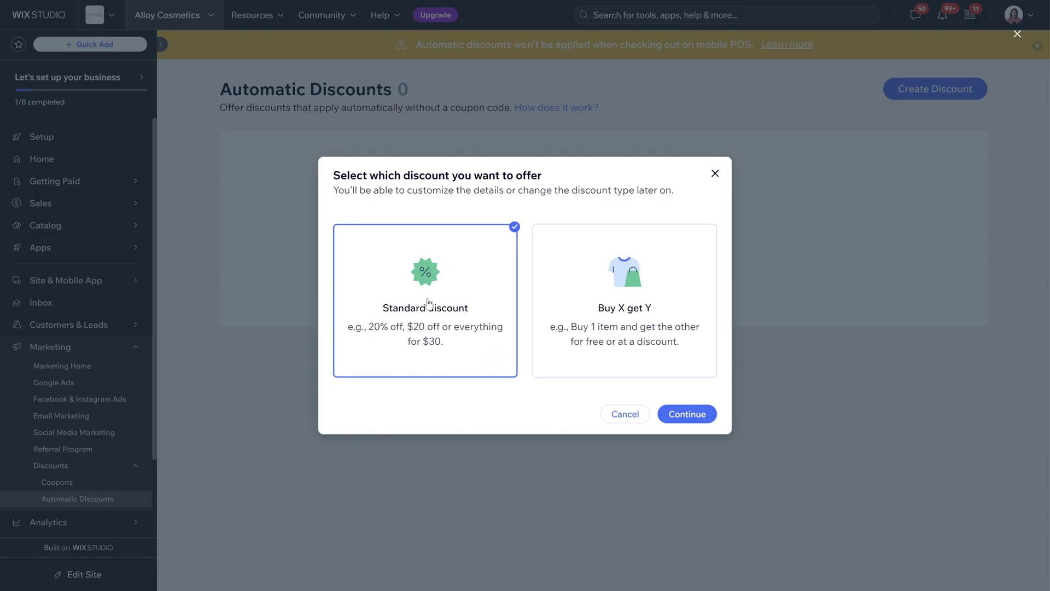
{"action": "left_click", "coordinate": [698, 417]}
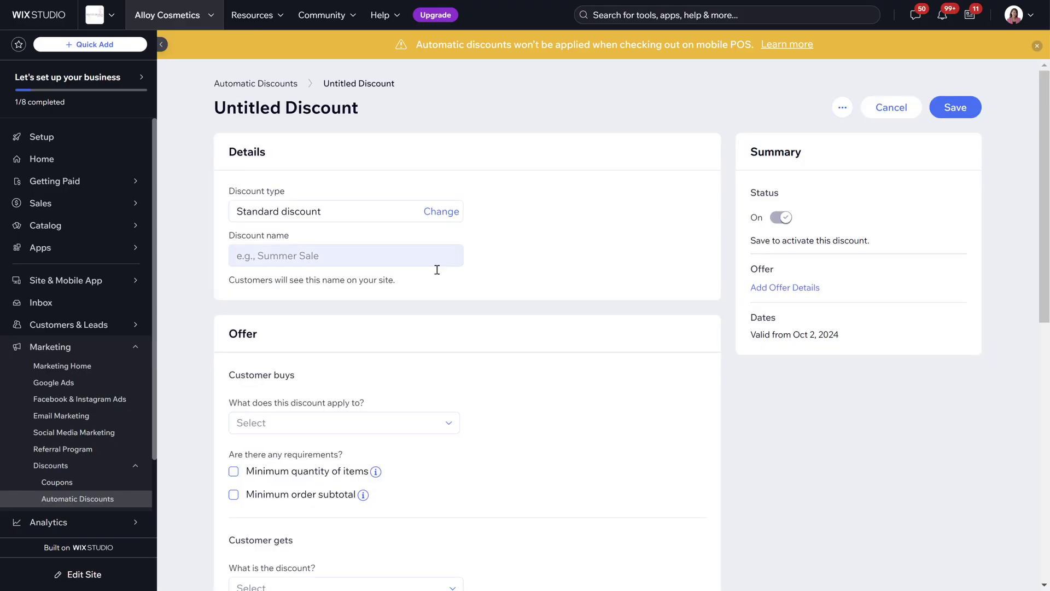
Name the automatic discount SUMMER SALE.
{"action": "left_click", "coordinate": [358, 259]}
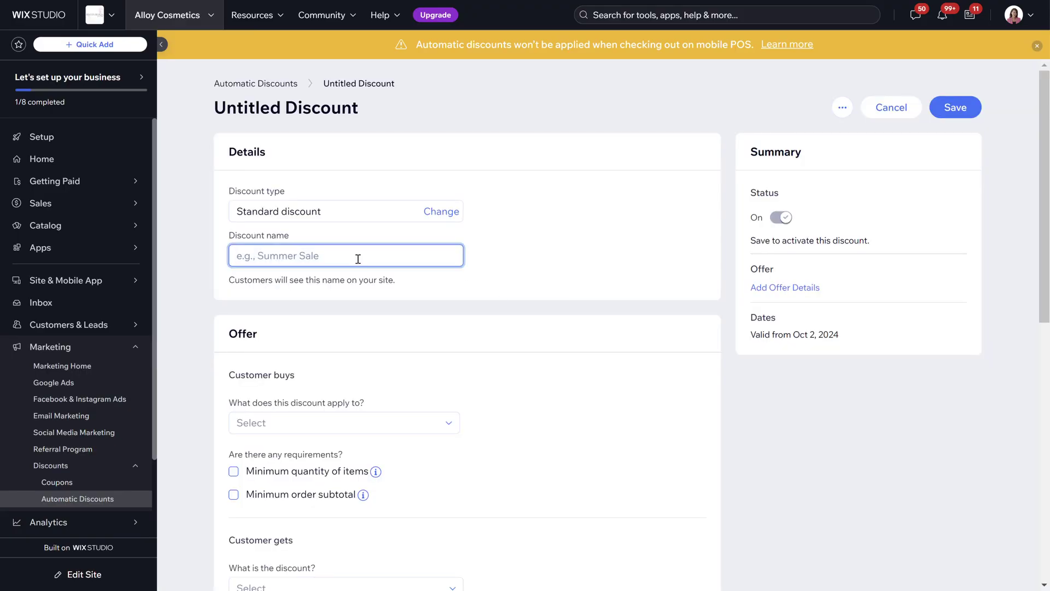
{"action": "type", "text": "sU"}
{"action": "key", "text": "BackSpace"}
{"action": "key", "text": "BackSpace"}
{"action": "type", "text": "SUMMER "}
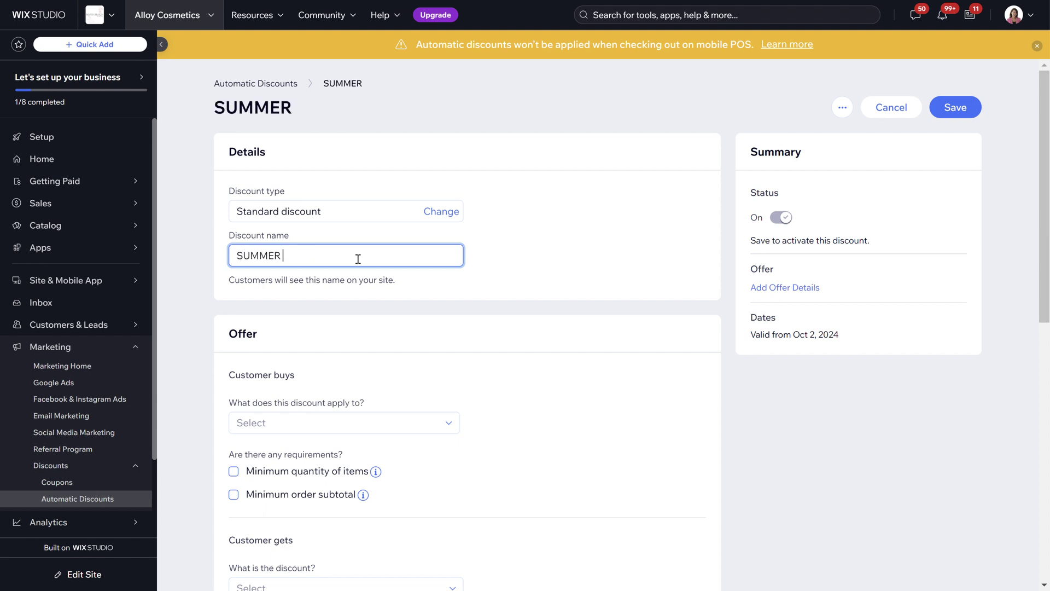
{"action": "type", "text": "SALE"}
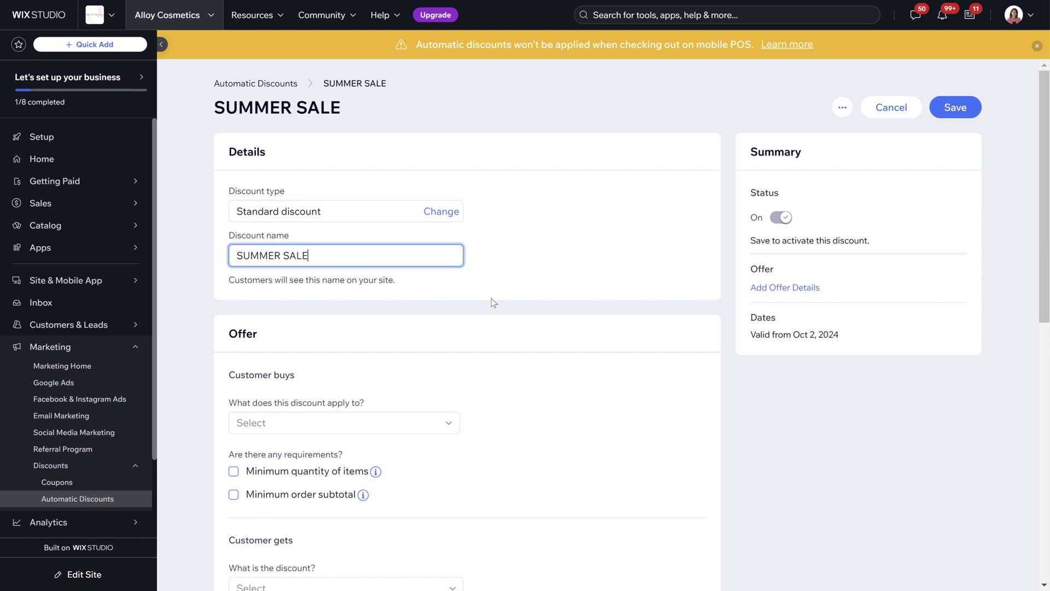
Apply it to specific products: Lipstick, Lip Gloss and Lux Lipstick.
{"action": "scroll", "coordinate": [491, 297], "scroll_direction": "down", "scroll_amount": 3}
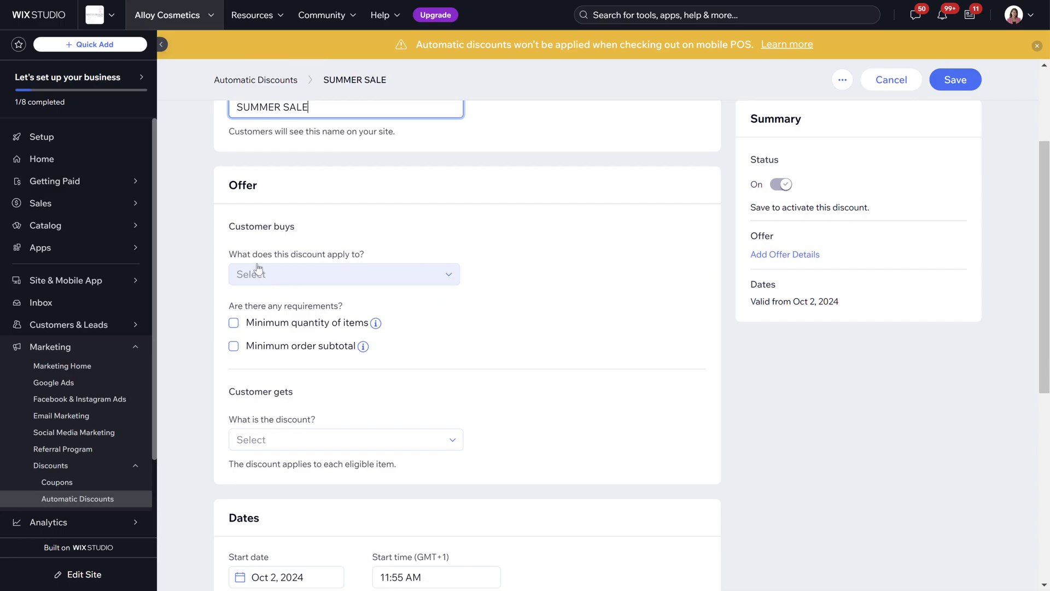
{"action": "left_click", "coordinate": [339, 276]}
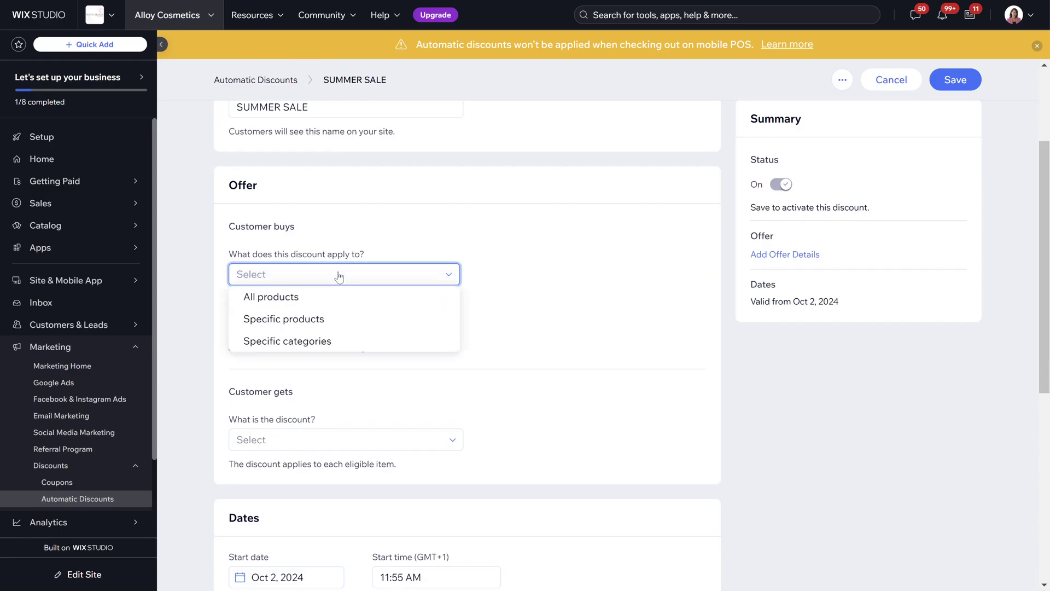
{"action": "left_click", "coordinate": [283, 318]}
{"action": "left_click", "coordinate": [284, 322]}
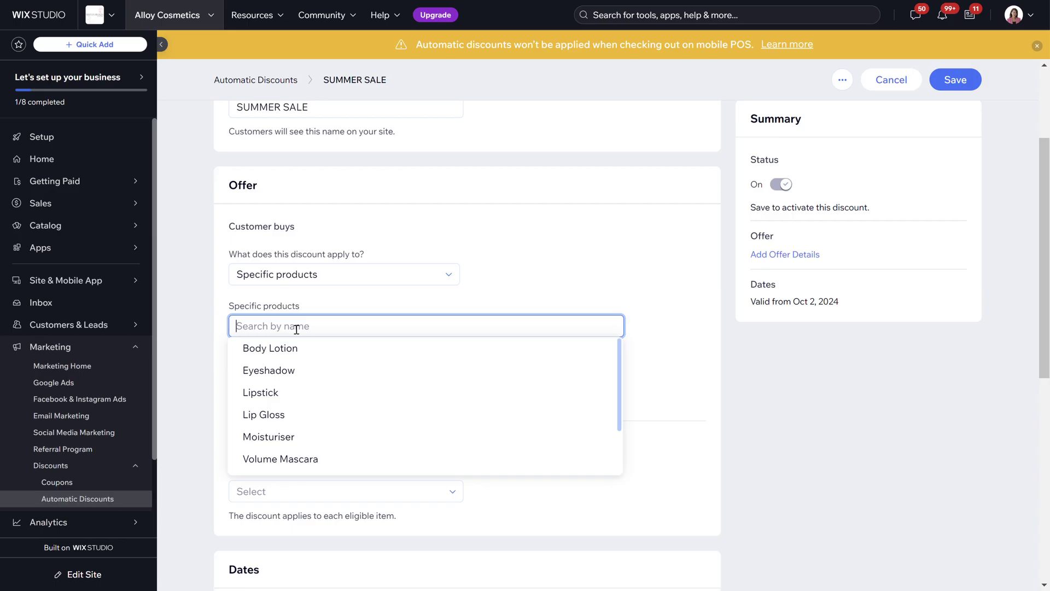
{"action": "left_click", "coordinate": [296, 398]}
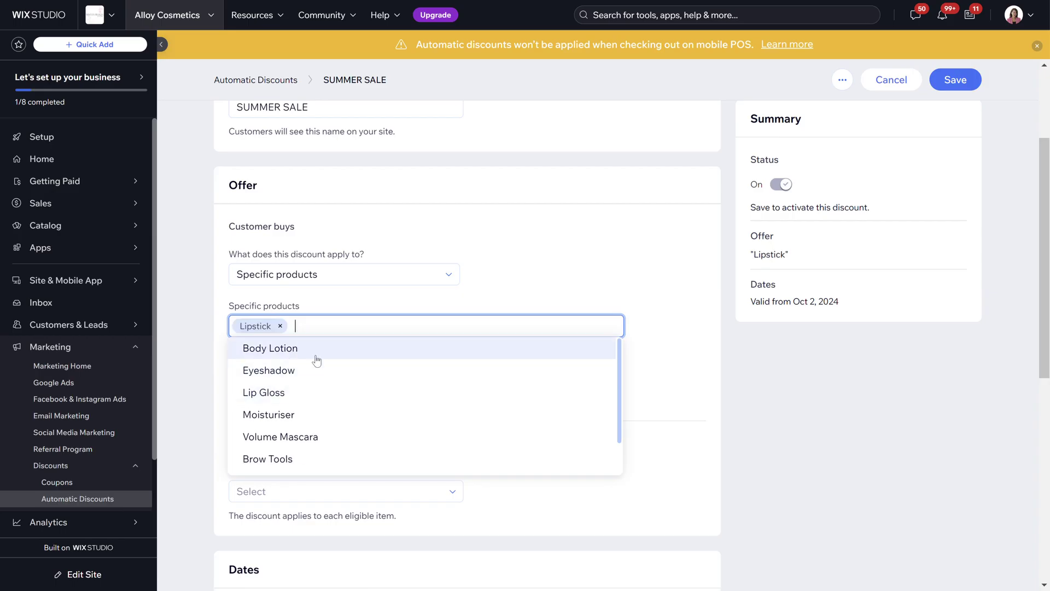
{"action": "left_click", "coordinate": [307, 399]}
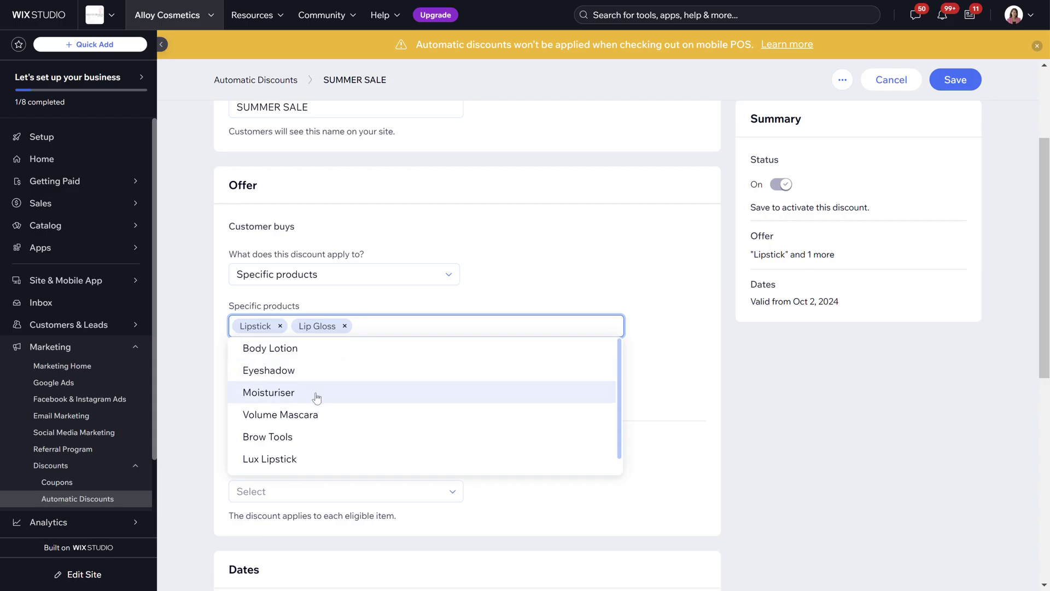
{"action": "left_click", "coordinate": [305, 460]}
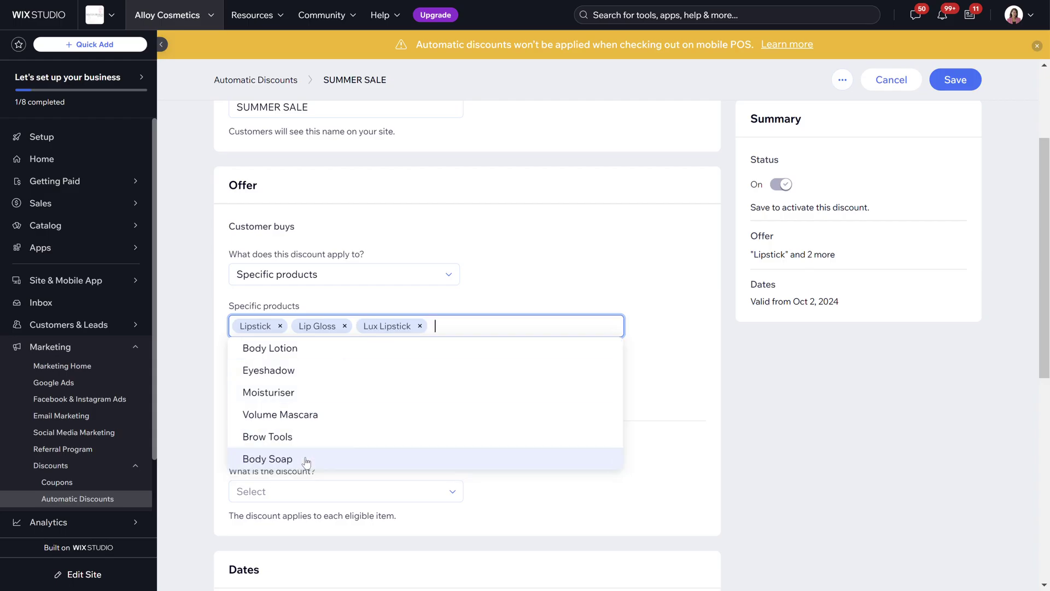
{"action": "left_click", "coordinate": [662, 296]}
Tick Minimum order subtotal, leaving the amount empty for now.
{"action": "scroll", "coordinate": [662, 296], "scroll_direction": "up", "scroll_amount": 1}
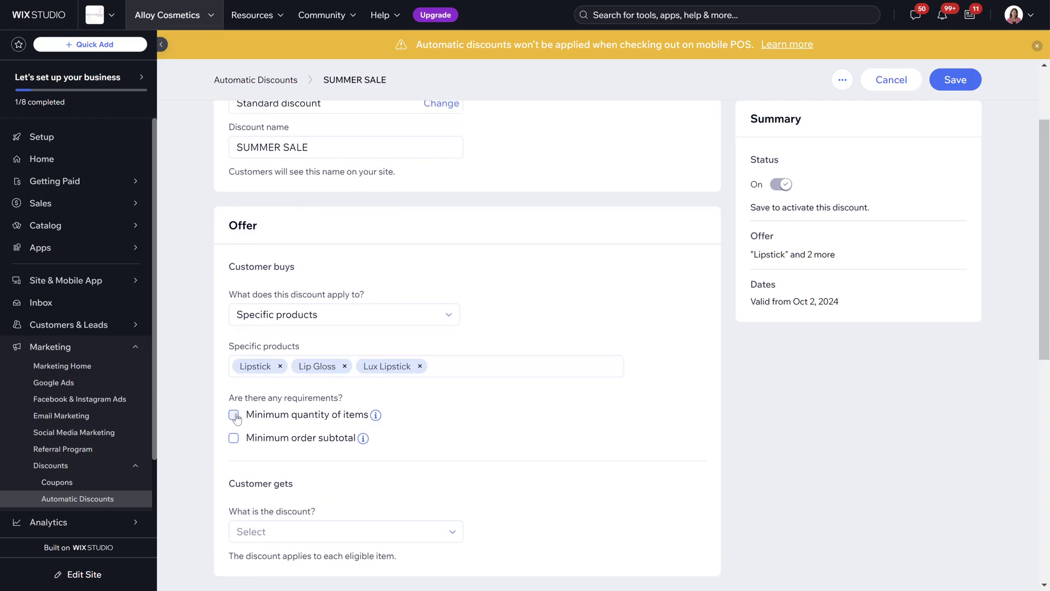
{"action": "mouse_move", "coordinate": [376, 417]}
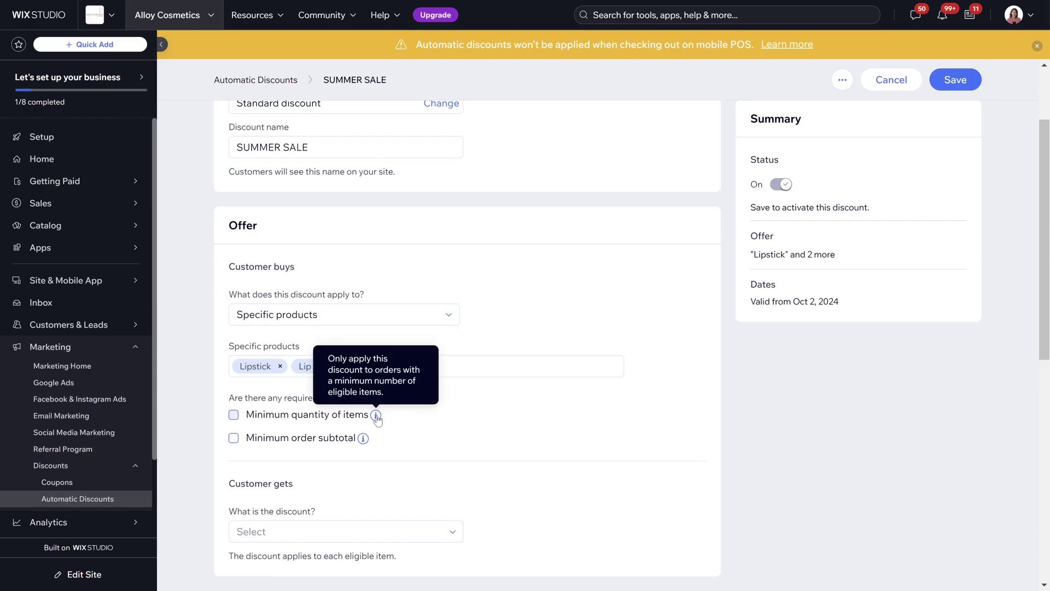
{"action": "left_click", "coordinate": [233, 437]}
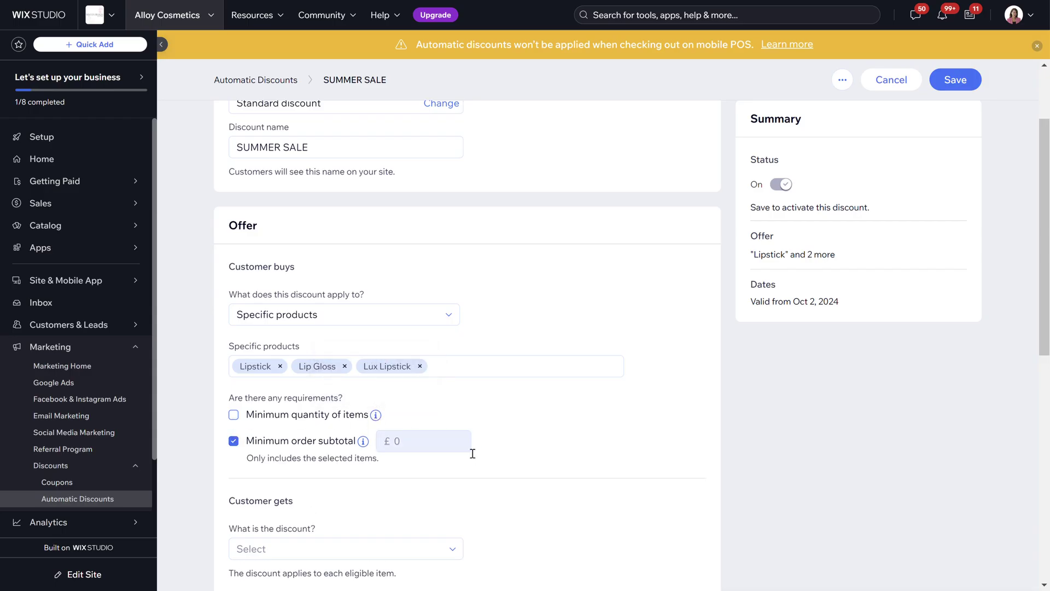
{"action": "left_click", "coordinate": [414, 443]}
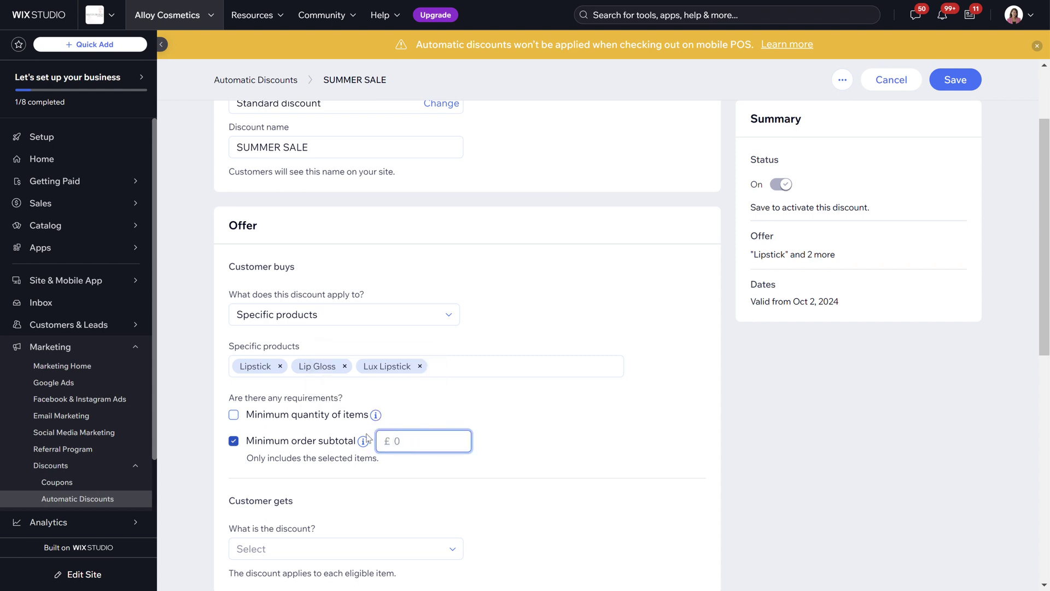
{"action": "mouse_move", "coordinate": [364, 444]}
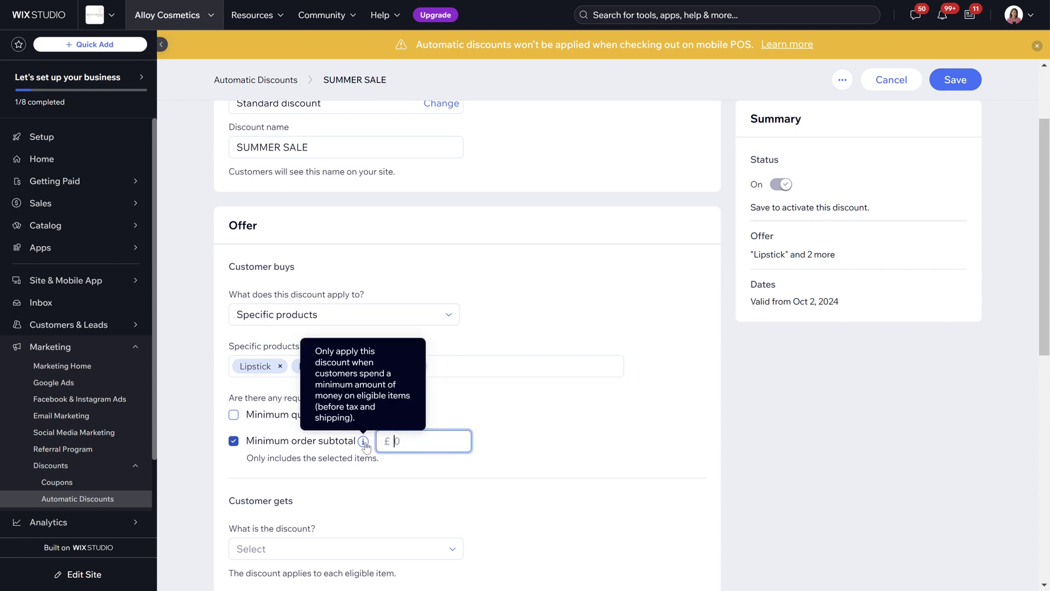
{"action": "left_click", "coordinate": [508, 424]}
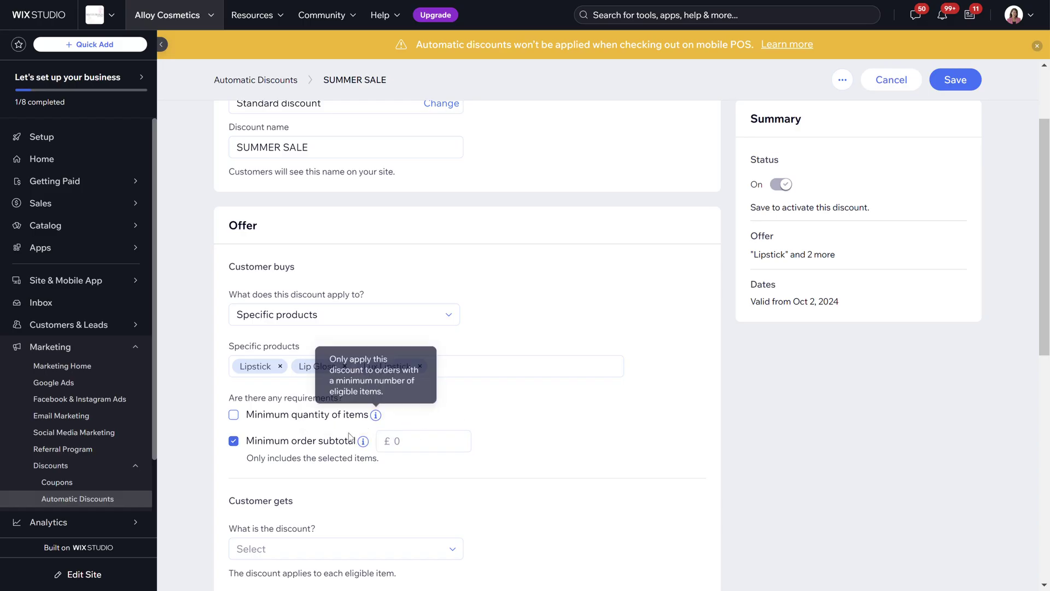
Briefly restrict the discount to the Lips category.
{"action": "left_click", "coordinate": [394, 314]}
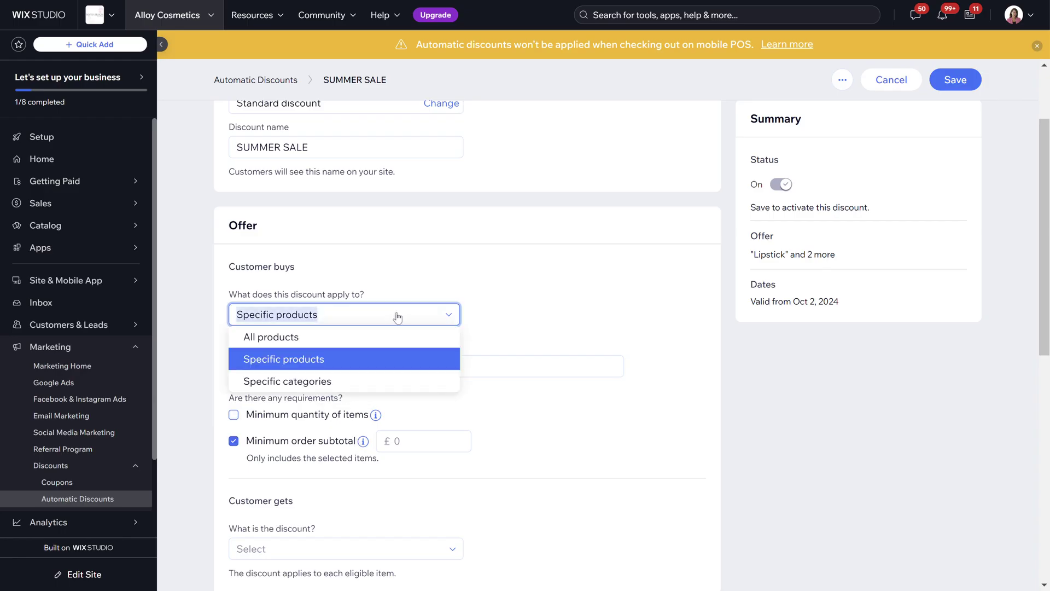
{"action": "left_click", "coordinate": [327, 380]}
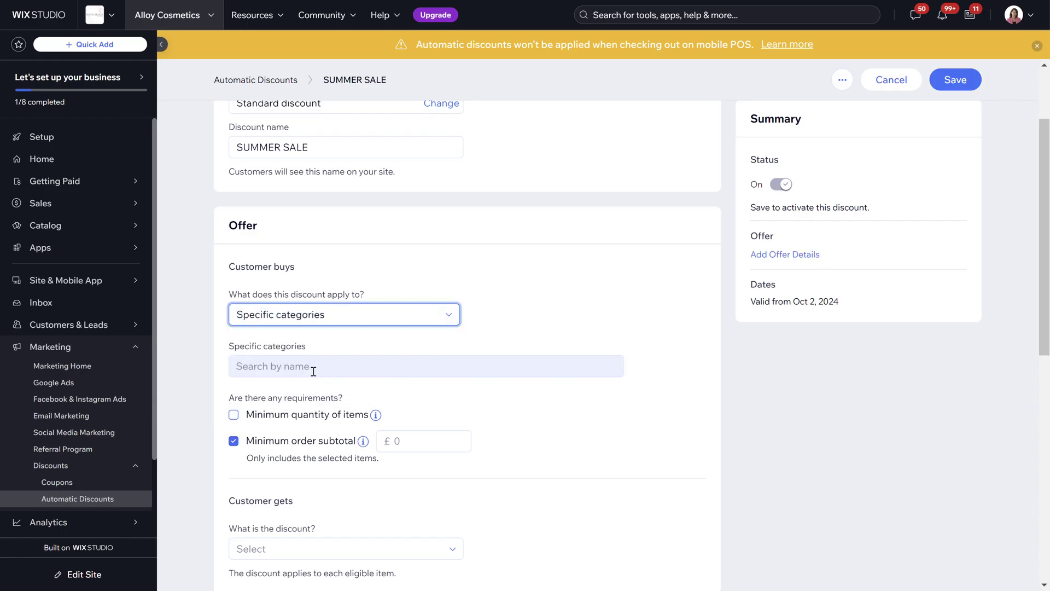
{"action": "left_click", "coordinate": [277, 365]}
{"action": "left_click", "coordinate": [289, 455]}
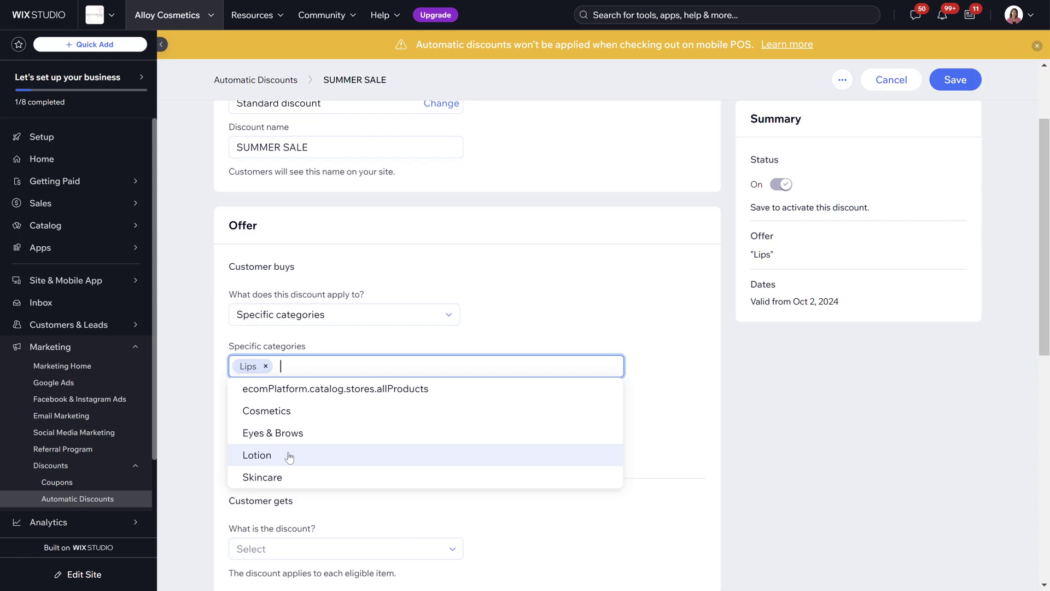
{"action": "left_click", "coordinate": [530, 347]}
Switch to All products with a minimum of 3 items and £15 order subtotal.
{"action": "left_click", "coordinate": [326, 316]}
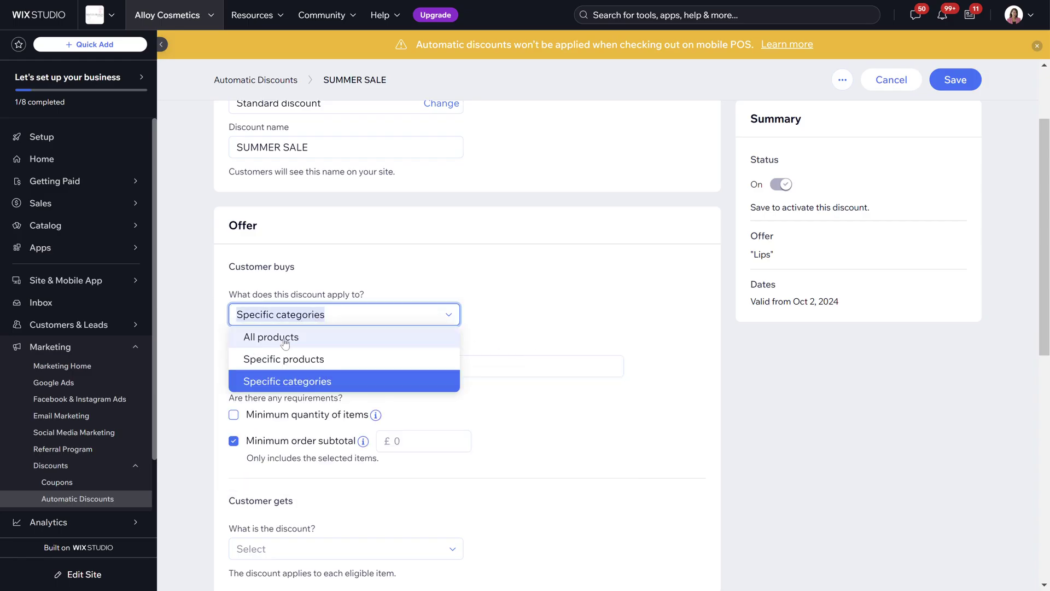
{"action": "left_click", "coordinate": [281, 340]}
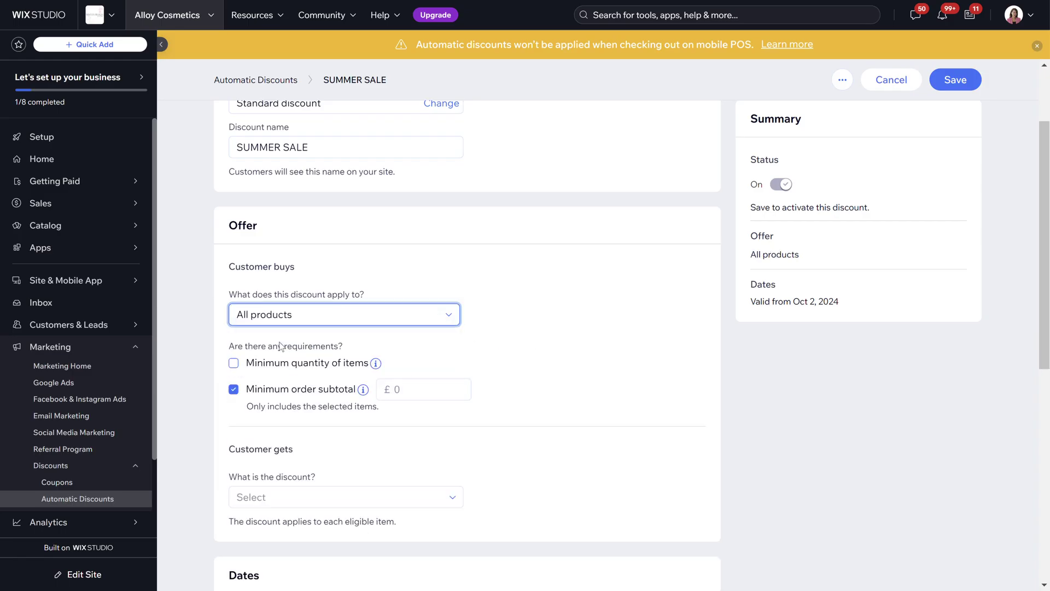
{"action": "left_click", "coordinate": [303, 366]}
{"action": "left_click", "coordinate": [425, 375]}
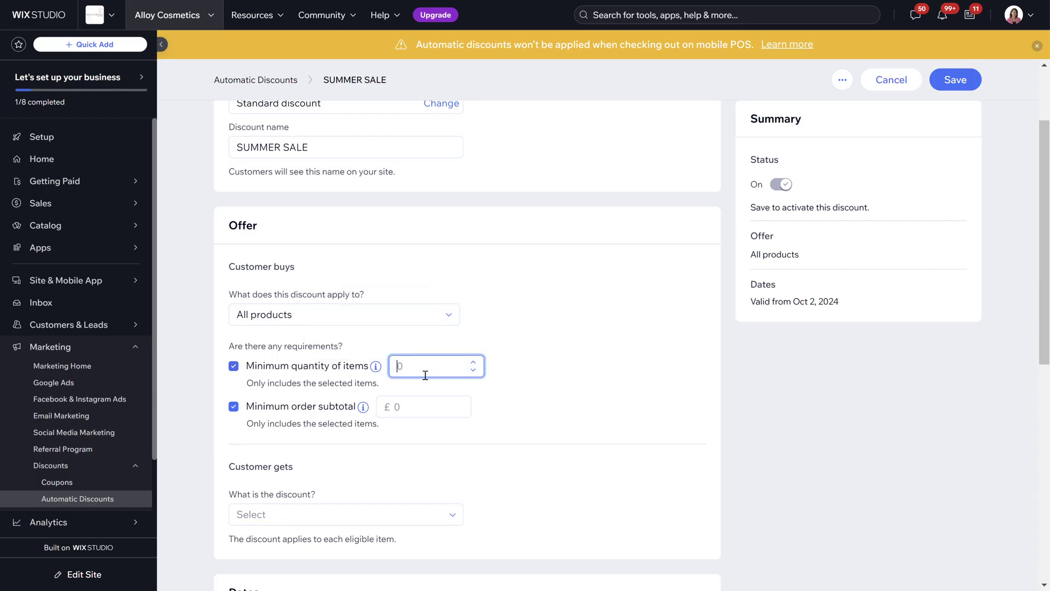
{"action": "type", "text": "3"}
{"action": "left_click", "coordinate": [436, 410]}
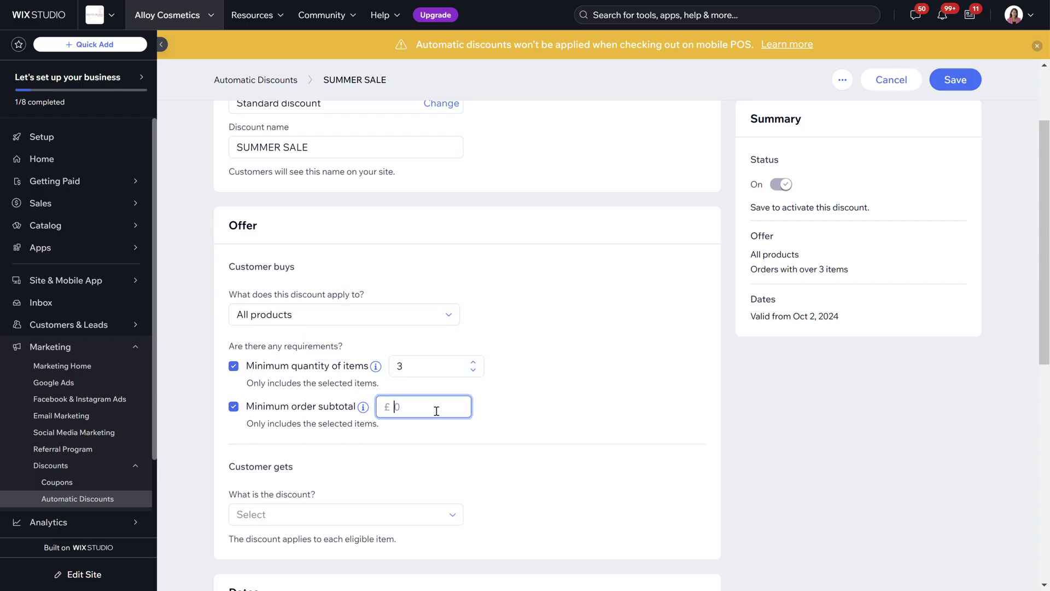
{"action": "type", "text": "15"}
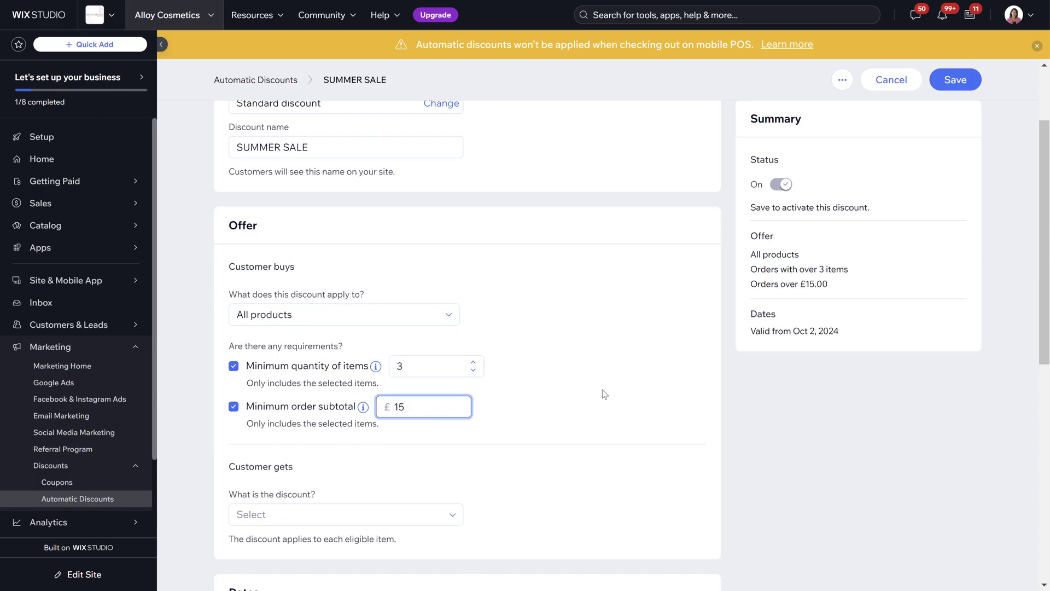
{"action": "left_click", "coordinate": [617, 390]}
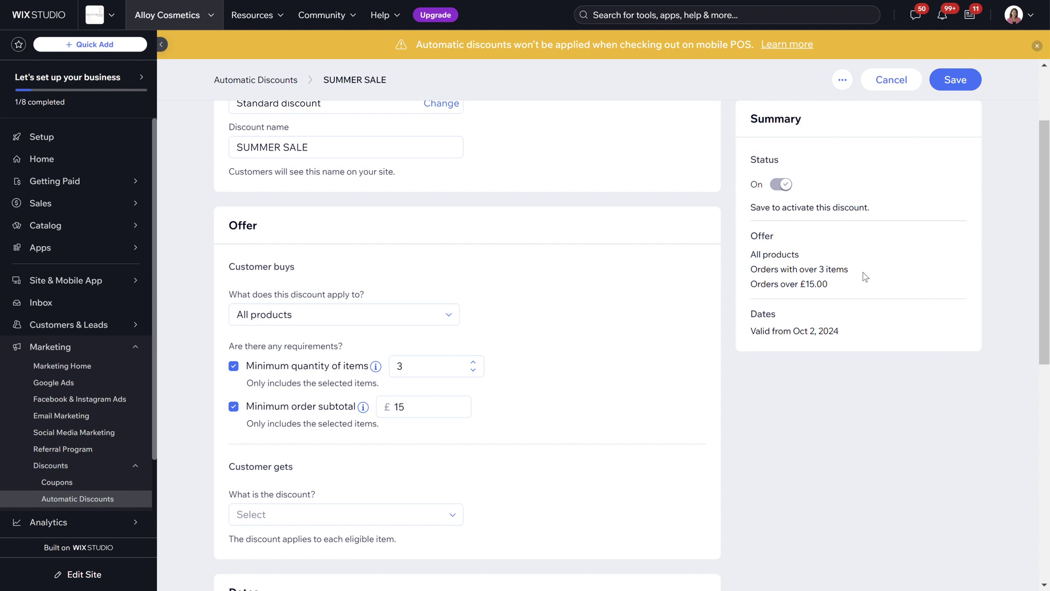
{"action": "scroll", "coordinate": [514, 453], "scroll_direction": "up", "scroll_amount": 2}
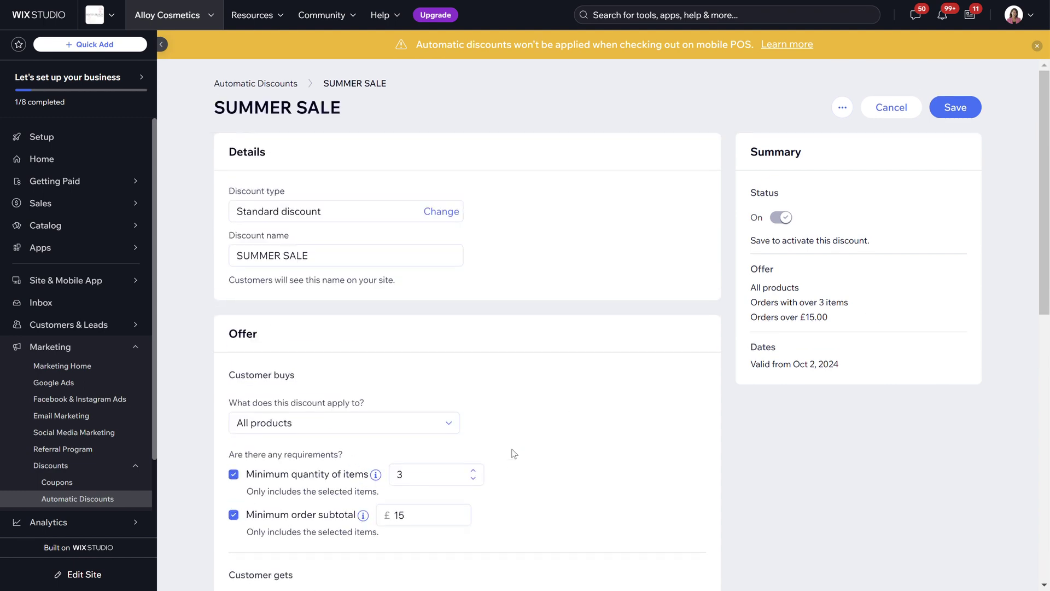
{"action": "scroll", "coordinate": [514, 454], "scroll_direction": "down", "scroll_amount": 5}
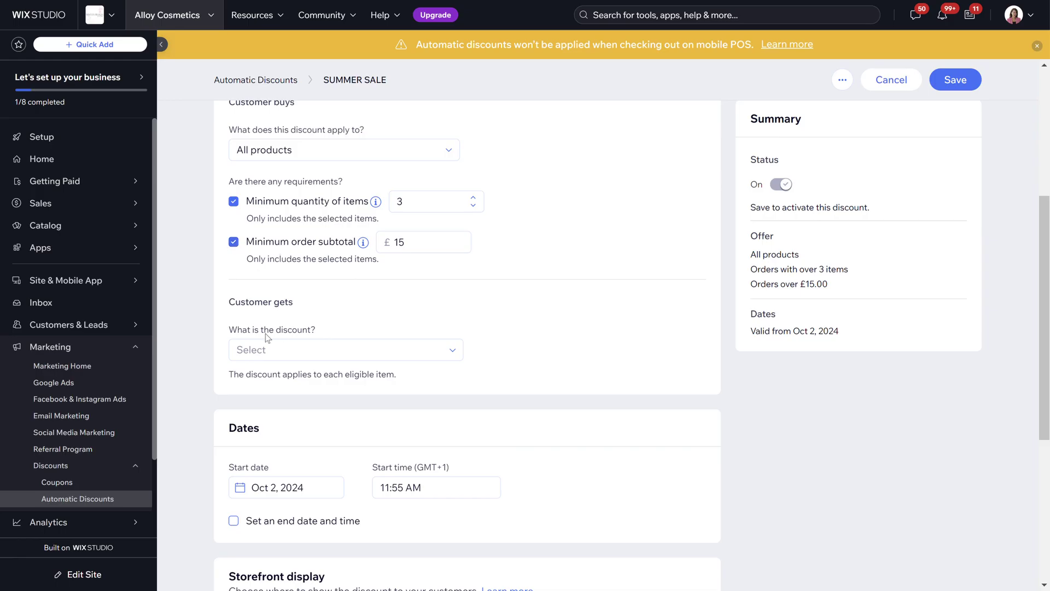
{"action": "left_click", "coordinate": [275, 353]}
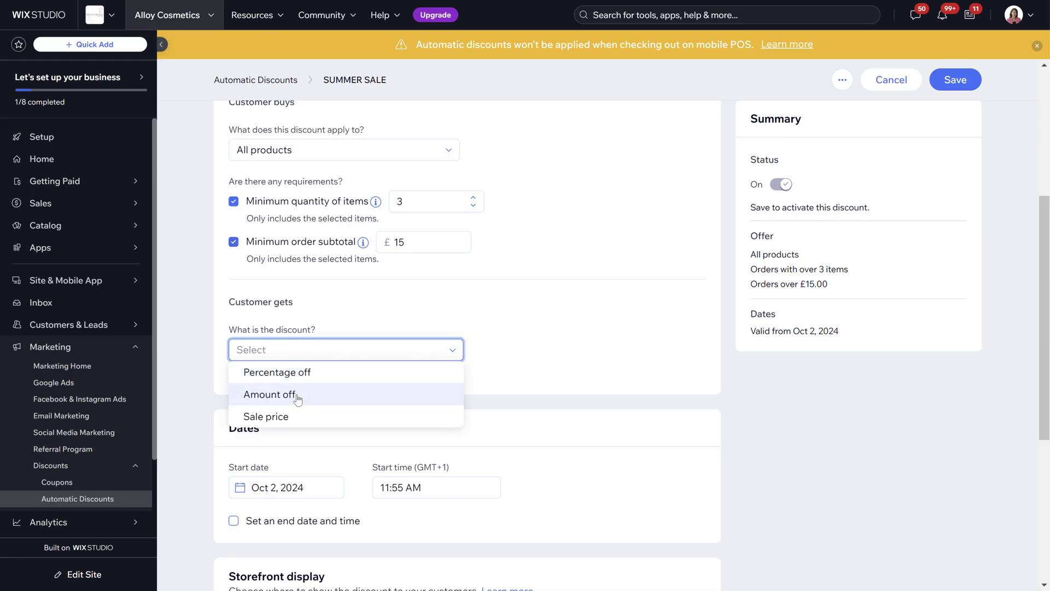
Set the discount to Amount off £20, then enable an end date for the sale.
{"action": "left_click", "coordinate": [293, 395]}
{"action": "left_click", "coordinate": [513, 356]}
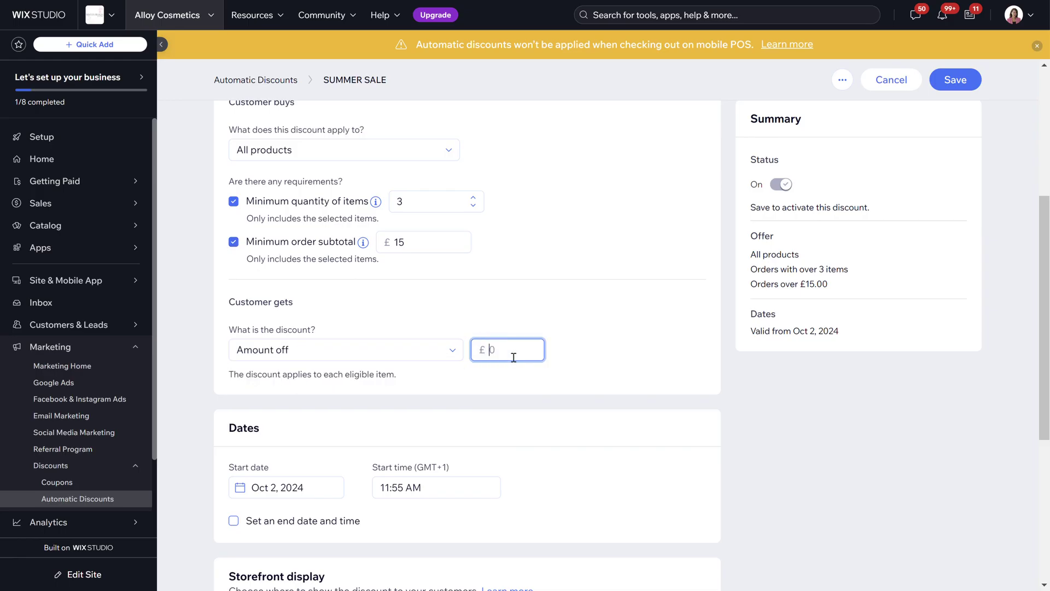
{"action": "left_click", "coordinate": [387, 354]}
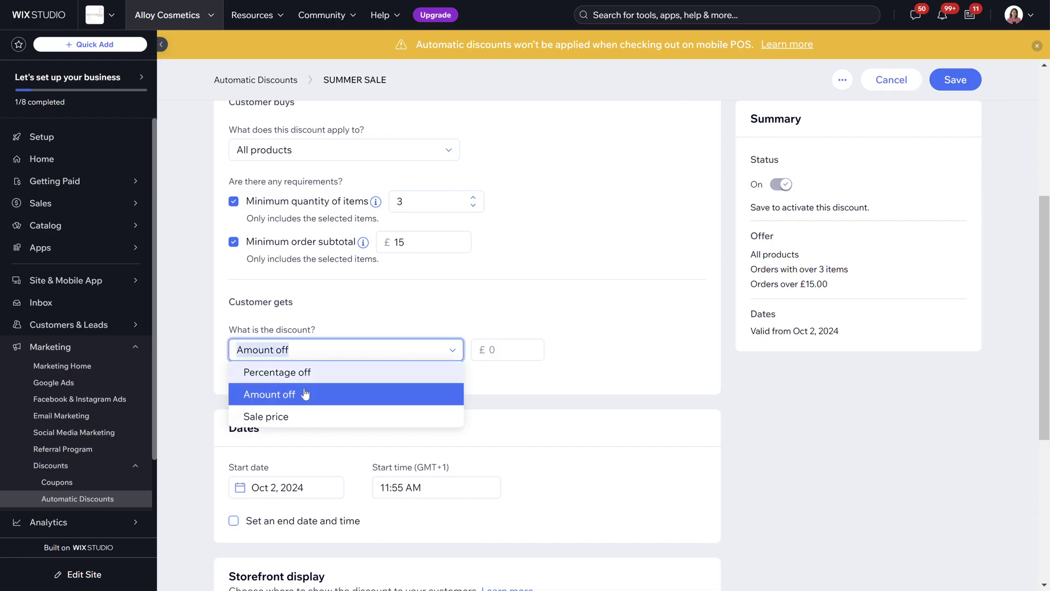
{"action": "left_click", "coordinate": [294, 416]}
{"action": "left_click", "coordinate": [338, 353]}
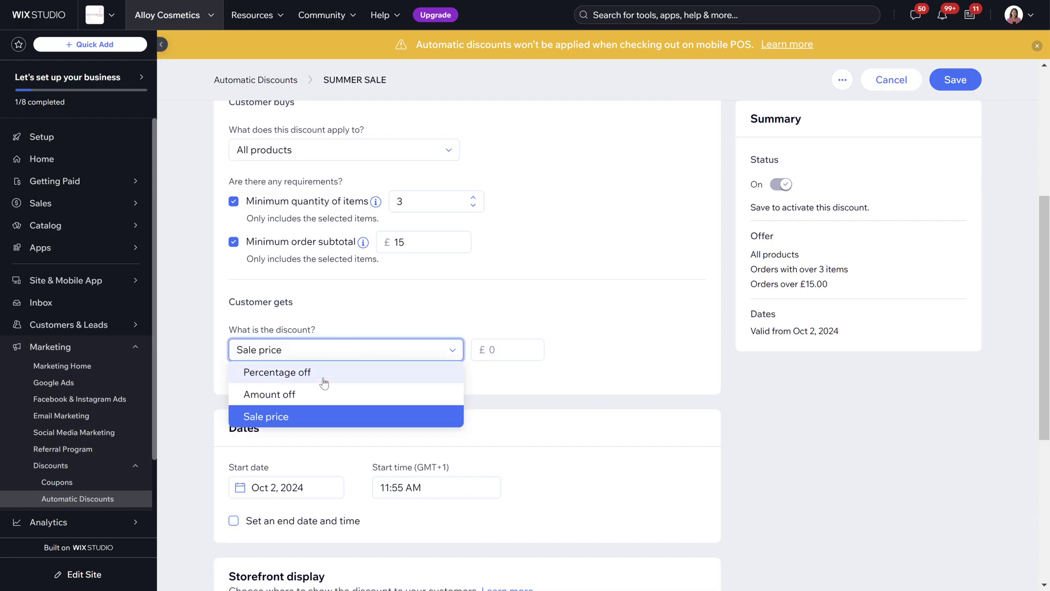
{"action": "left_click", "coordinate": [512, 356]}
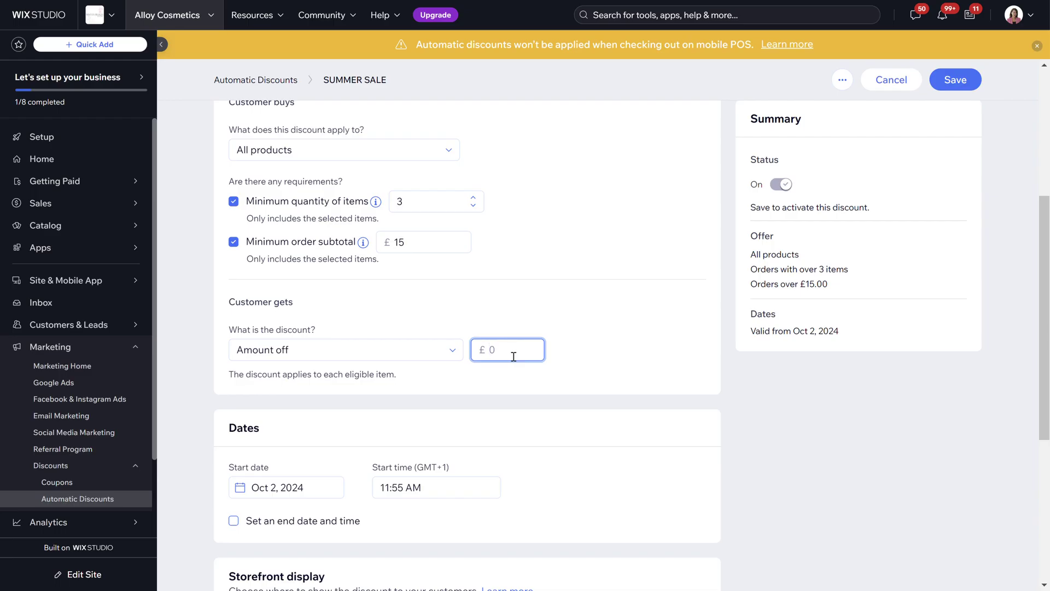
{"action": "type", "text": "20"}
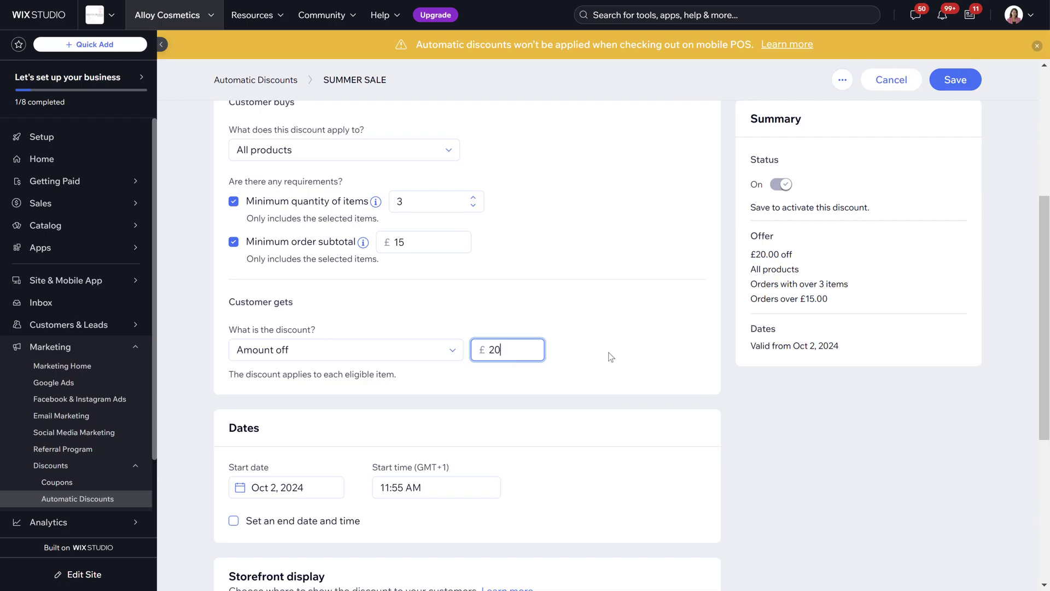
{"action": "left_click", "coordinate": [612, 350]}
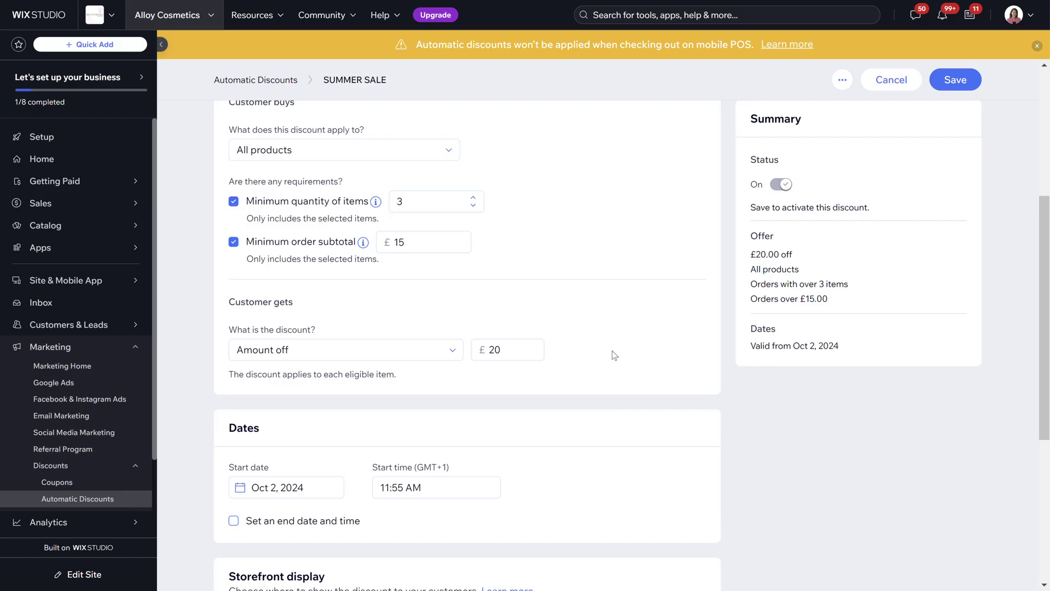
{"action": "scroll", "coordinate": [612, 350], "scroll_direction": "down", "scroll_amount": 2}
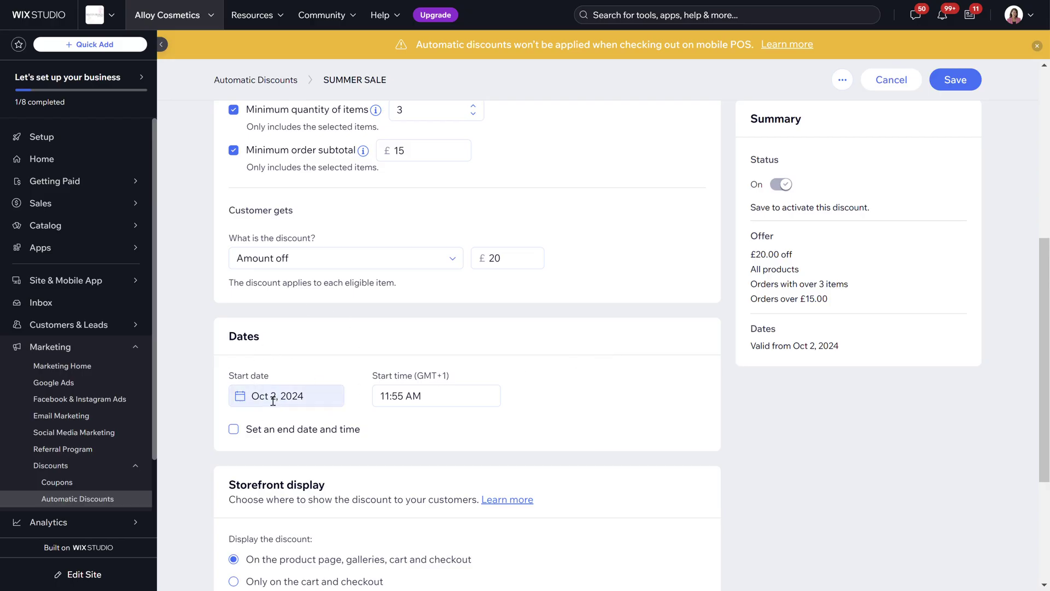
{"action": "left_click", "coordinate": [324, 425]}
Give the SUMMER SALE an end date of Oct 6, 2024 at 6:00 PM.
{"action": "left_click", "coordinate": [324, 426]}
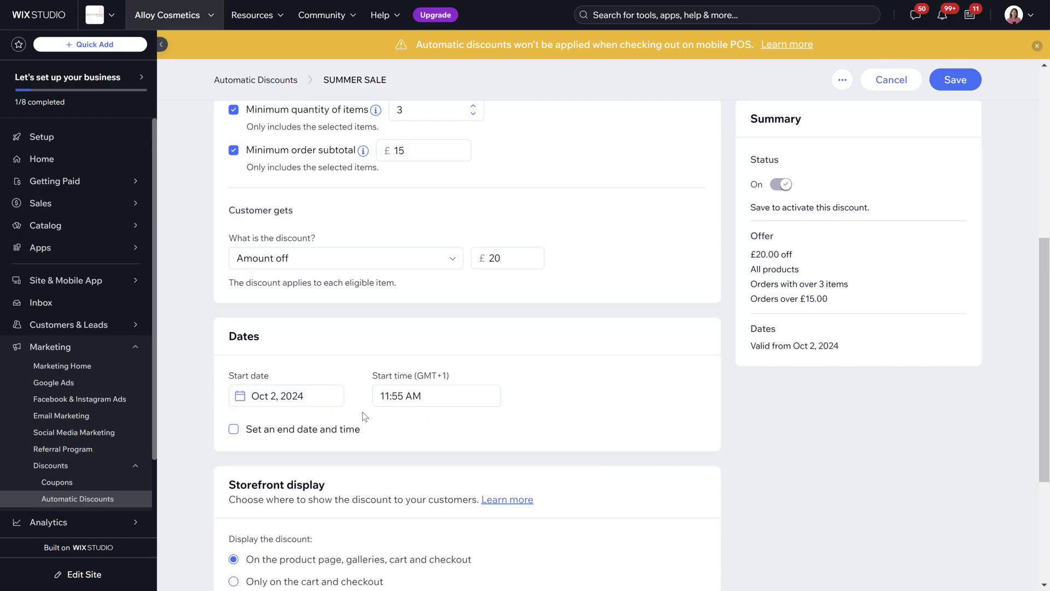
{"action": "left_click", "coordinate": [308, 429]}
{"action": "left_click", "coordinate": [314, 476]}
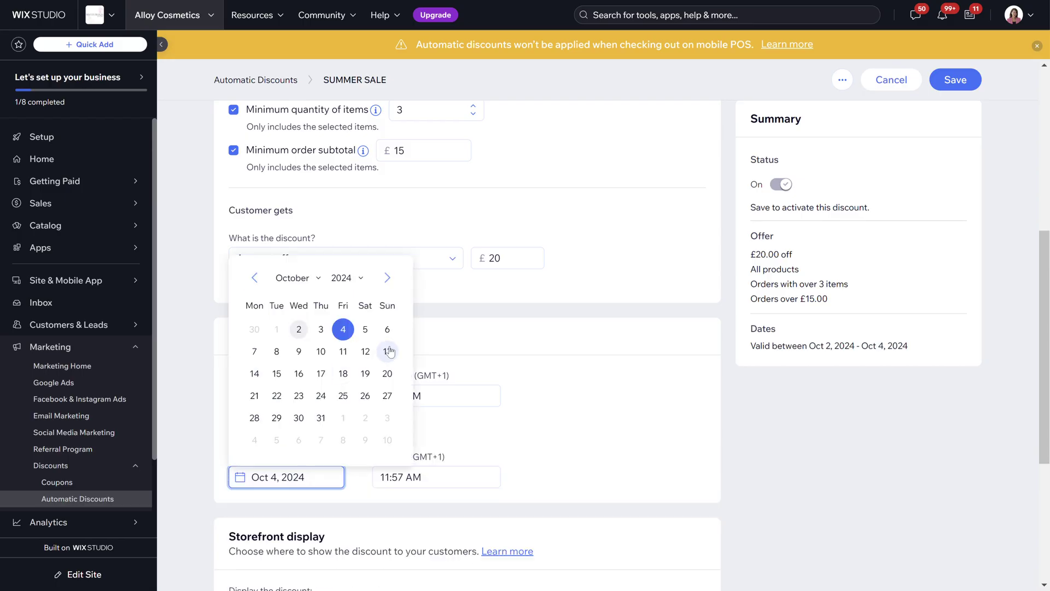
{"action": "left_click", "coordinate": [387, 328]}
{"action": "left_click", "coordinate": [416, 492]}
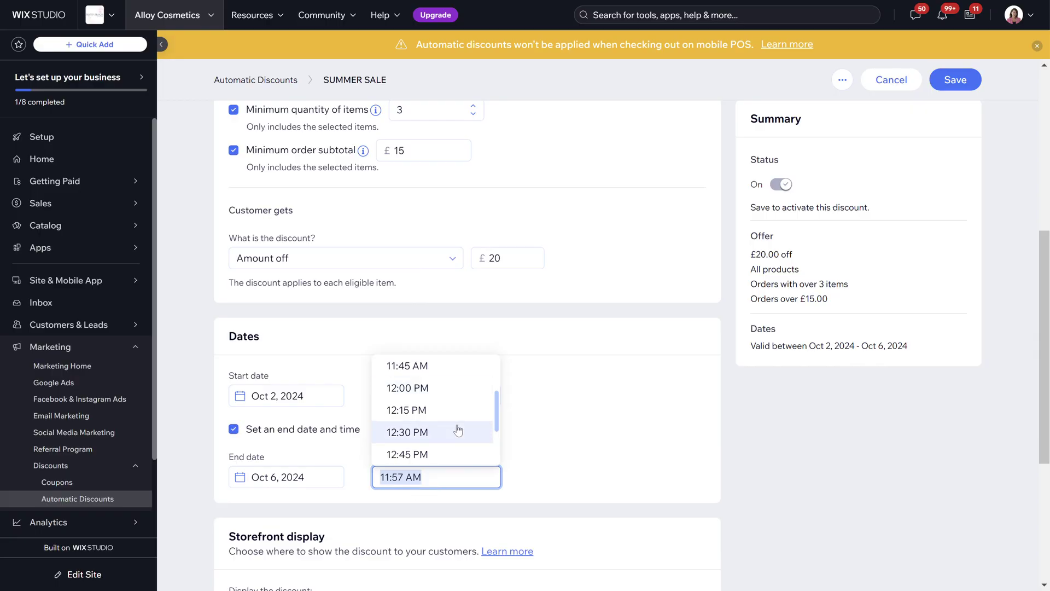
{"action": "scroll", "coordinate": [460, 429], "scroll_direction": "down", "scroll_amount": 8}
{"action": "scroll", "coordinate": [459, 430], "scroll_direction": "down", "scroll_amount": 2}
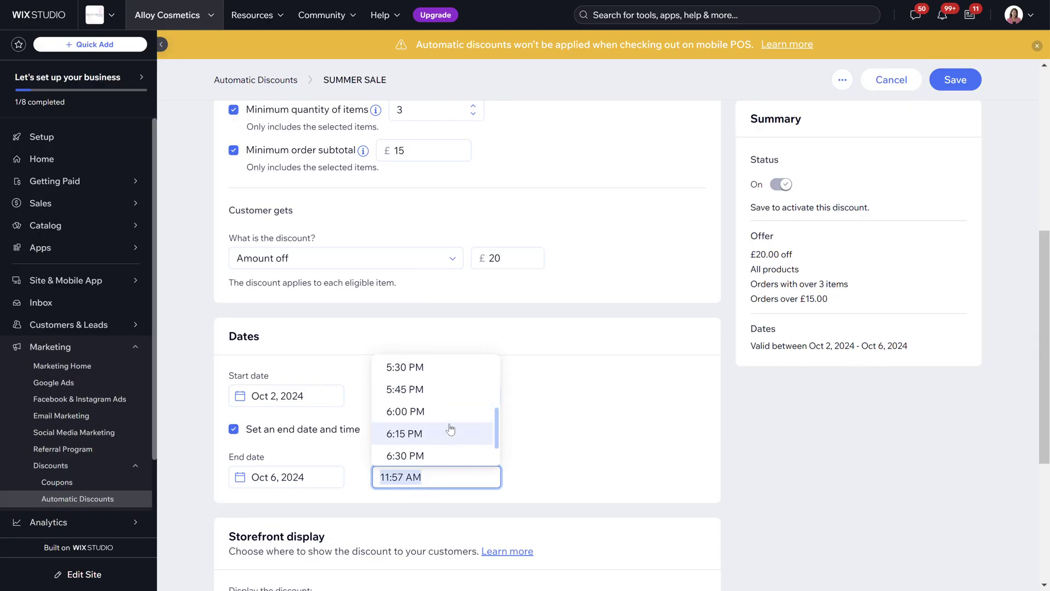
{"action": "left_click", "coordinate": [459, 411]}
{"action": "left_click", "coordinate": [604, 479]}
{"action": "scroll", "coordinate": [604, 479], "scroll_direction": "down", "scroll_amount": 5}
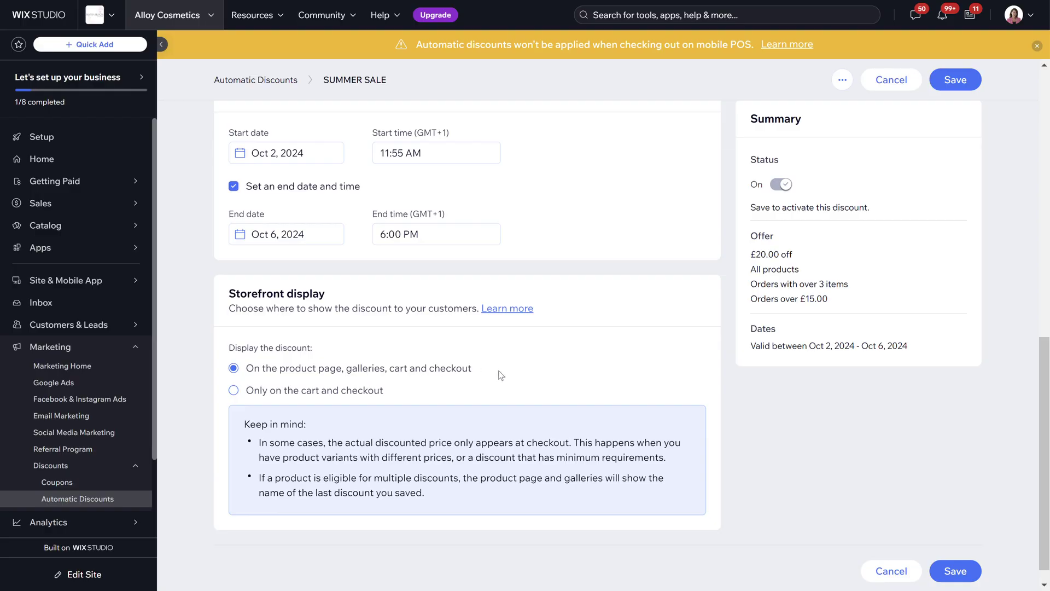
Keep the discount shown on product pages and galleries, then save SUMMER SALE.
{"action": "left_click", "coordinate": [353, 389]}
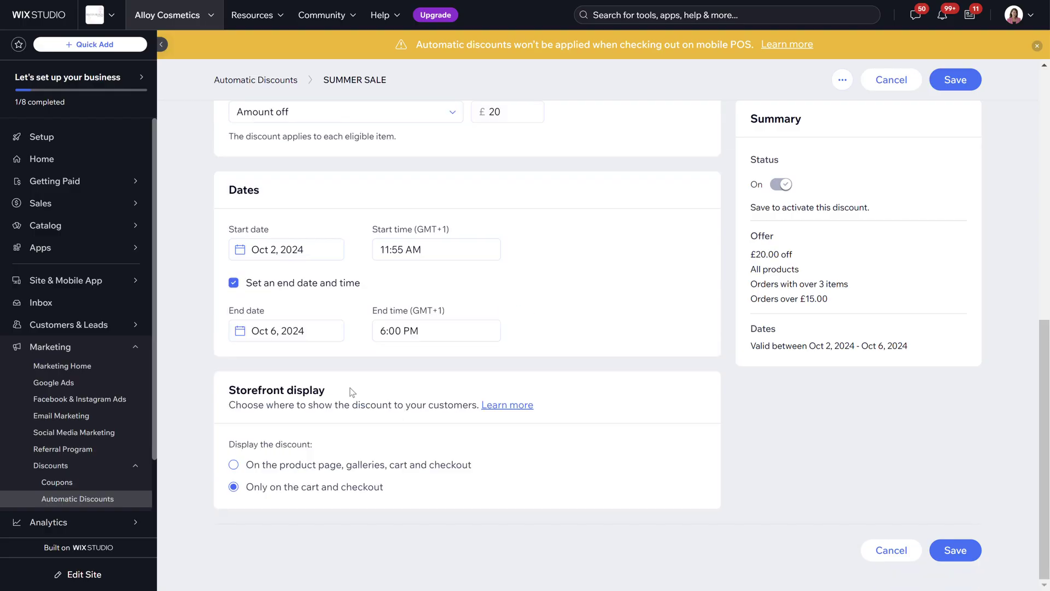
{"action": "left_click", "coordinate": [304, 466]}
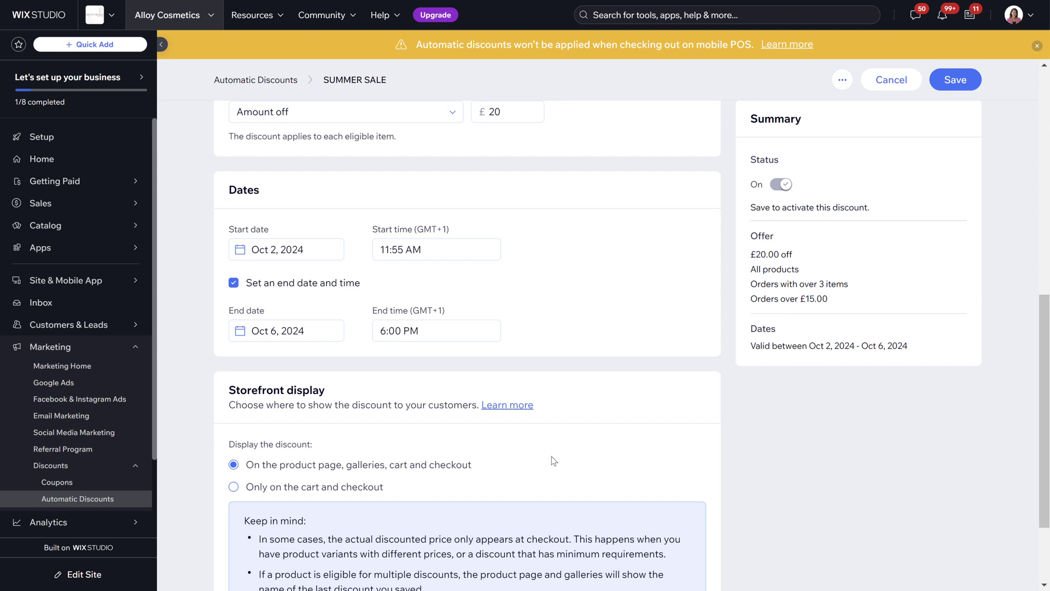
{"action": "scroll", "coordinate": [551, 456], "scroll_direction": "down", "scroll_amount": 2}
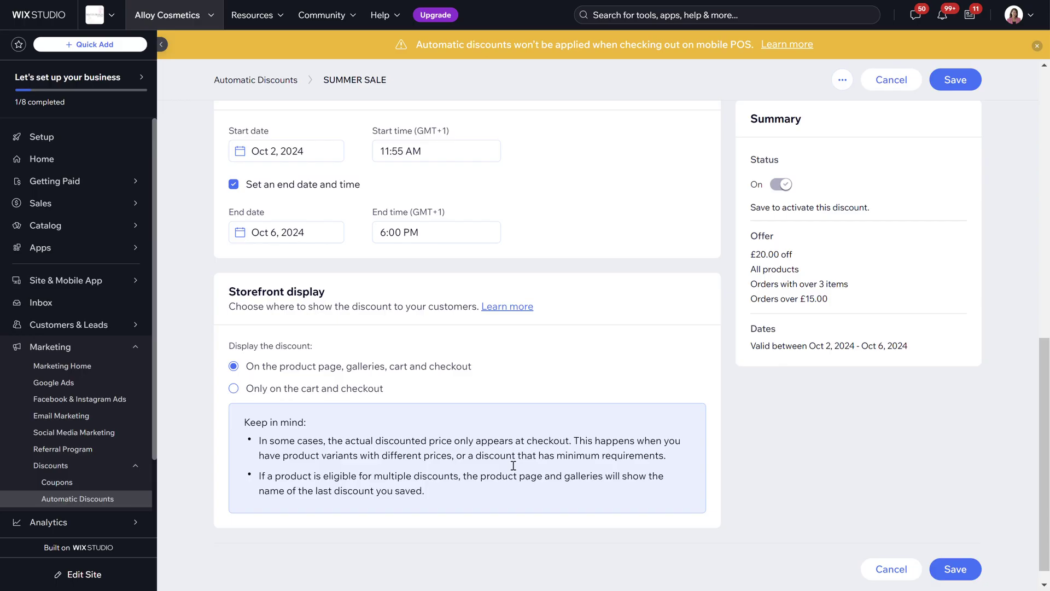
{"action": "scroll", "coordinate": [513, 465], "scroll_direction": "up", "scroll_amount": 10}
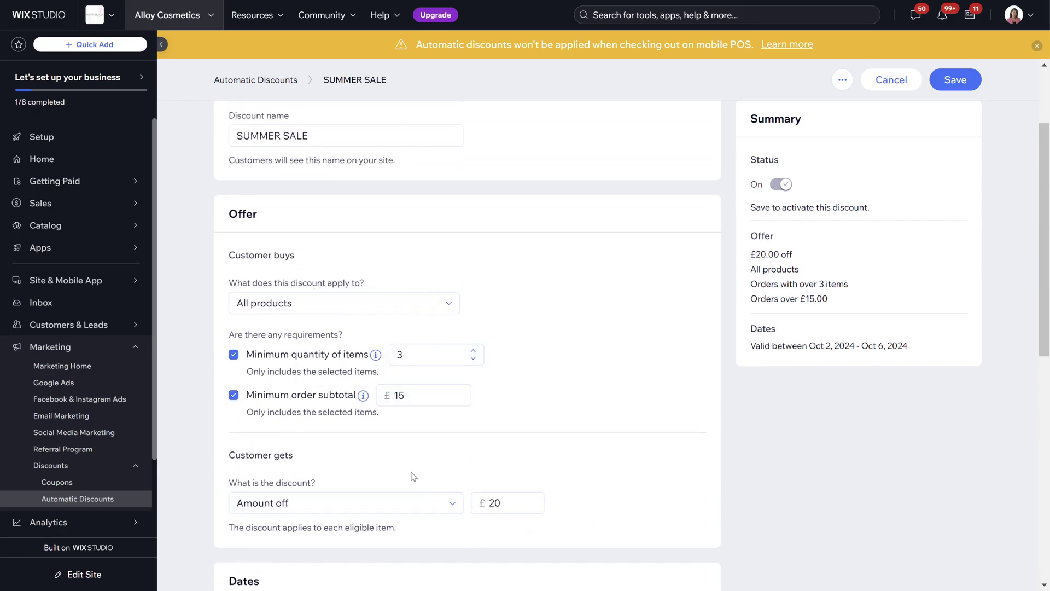
{"action": "scroll", "coordinate": [417, 474], "scroll_direction": "down", "scroll_amount": 9}
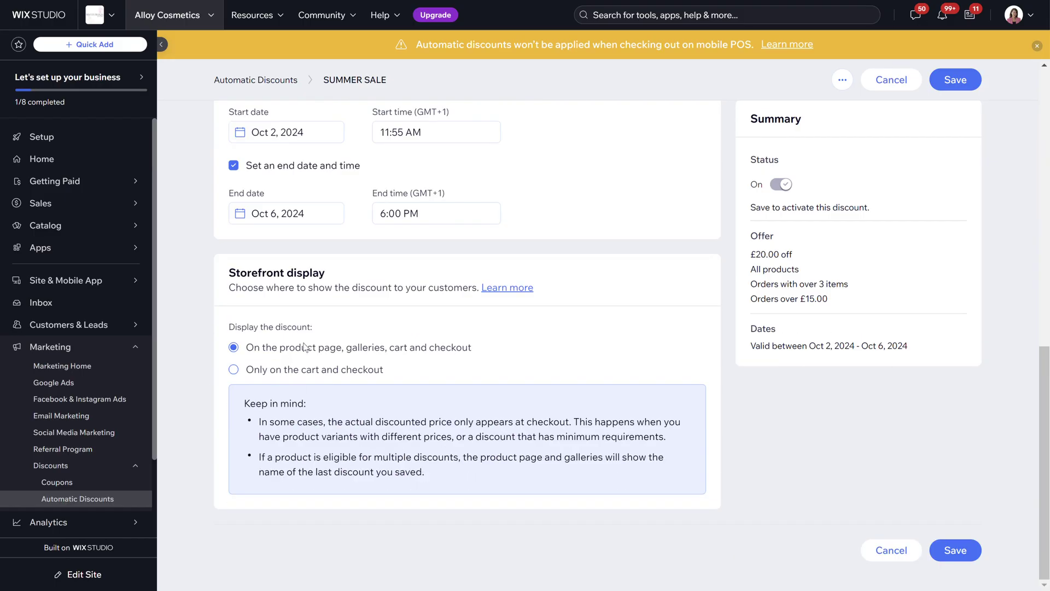
{"action": "left_click", "coordinate": [962, 549]}
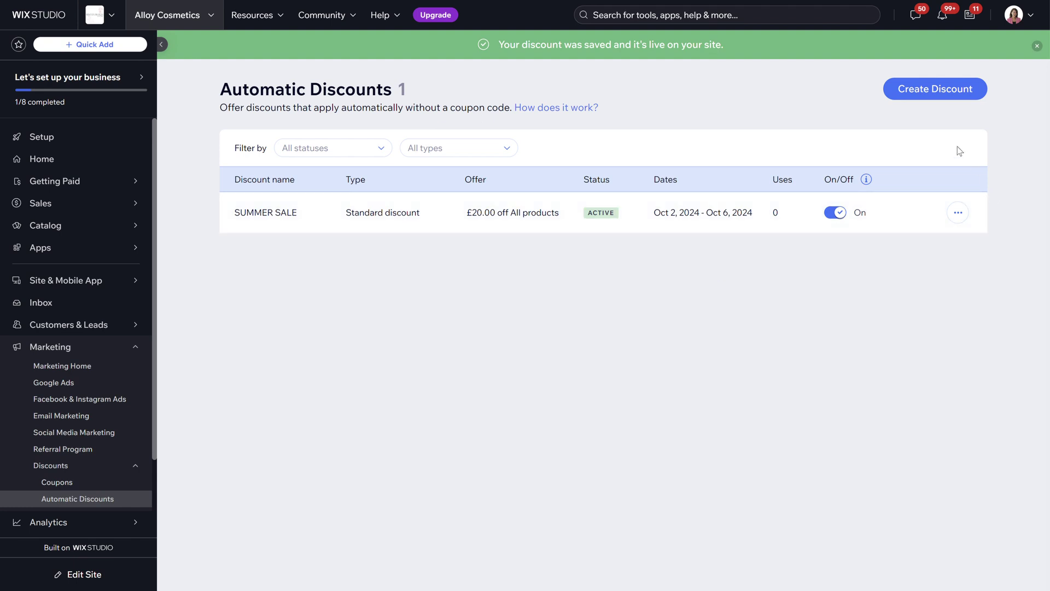
{"action": "left_click", "coordinate": [838, 212]}
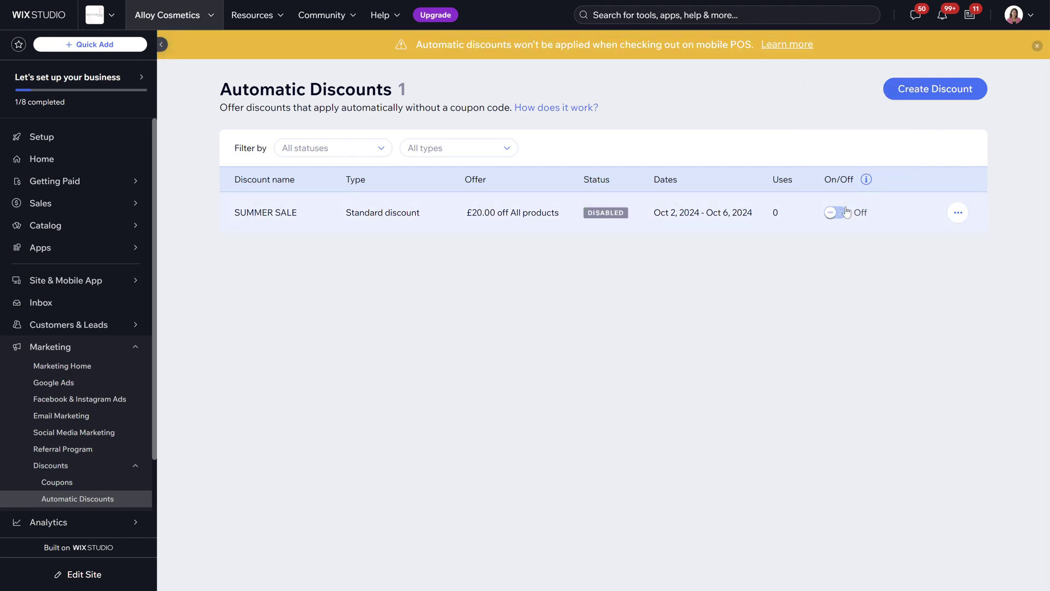
{"action": "left_click", "coordinate": [846, 213]}
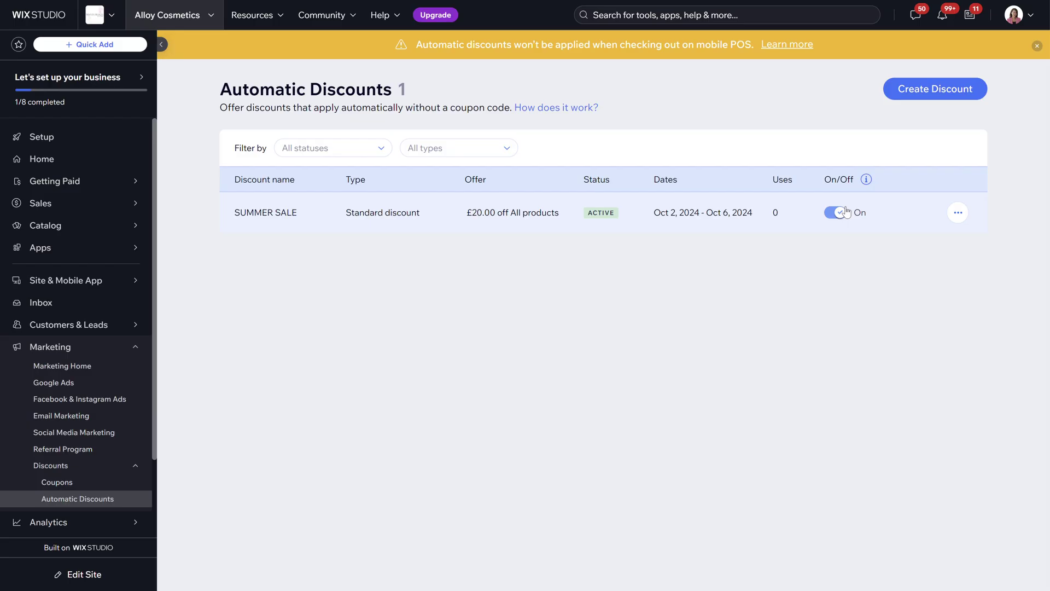
{"action": "left_click", "coordinate": [957, 212]}
{"action": "left_click", "coordinate": [942, 245]}
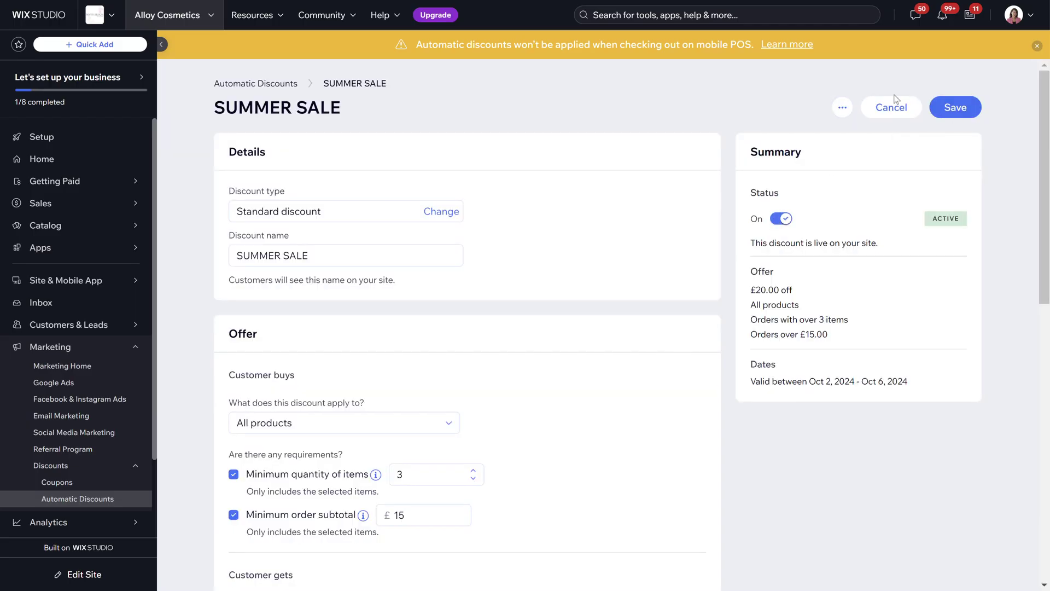
{"action": "left_click", "coordinate": [892, 107]}
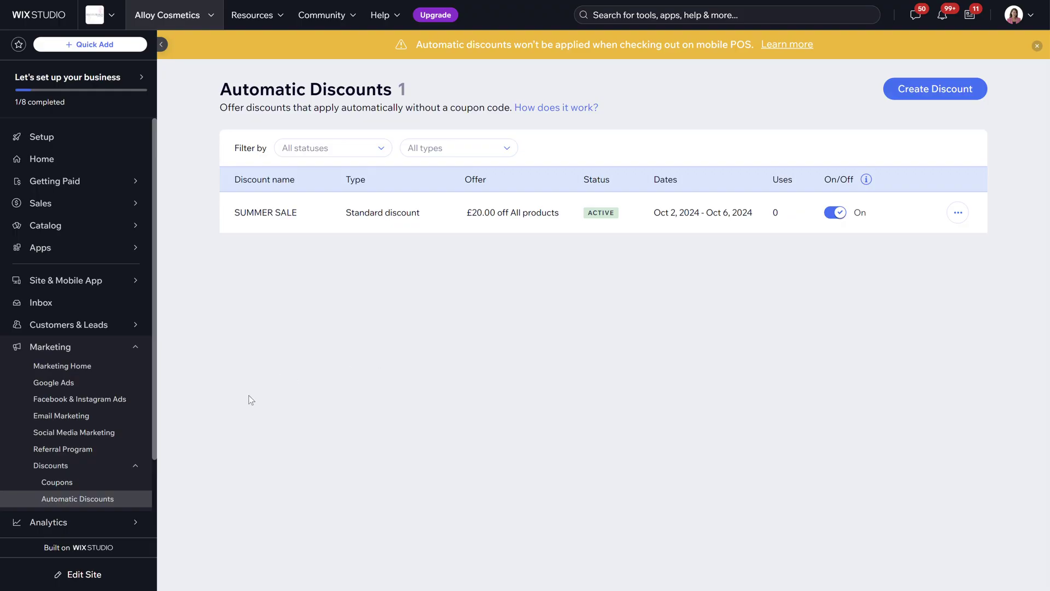
On the Coupons page, draft a % Discount coupon, review Apply to, then discard it.
{"action": "left_click", "coordinate": [104, 482]}
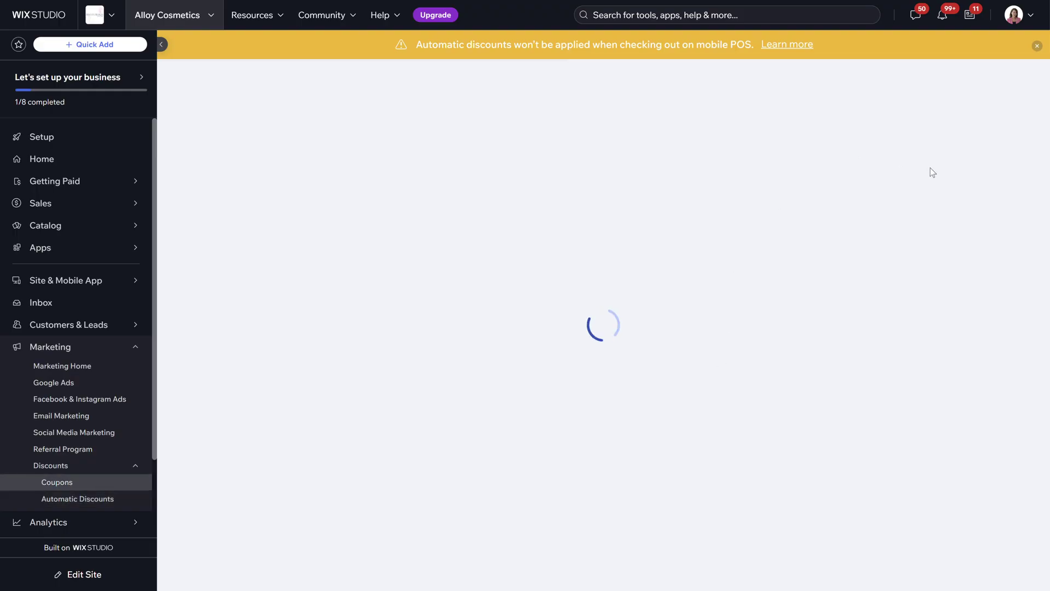
{"action": "left_click", "coordinate": [923, 104]}
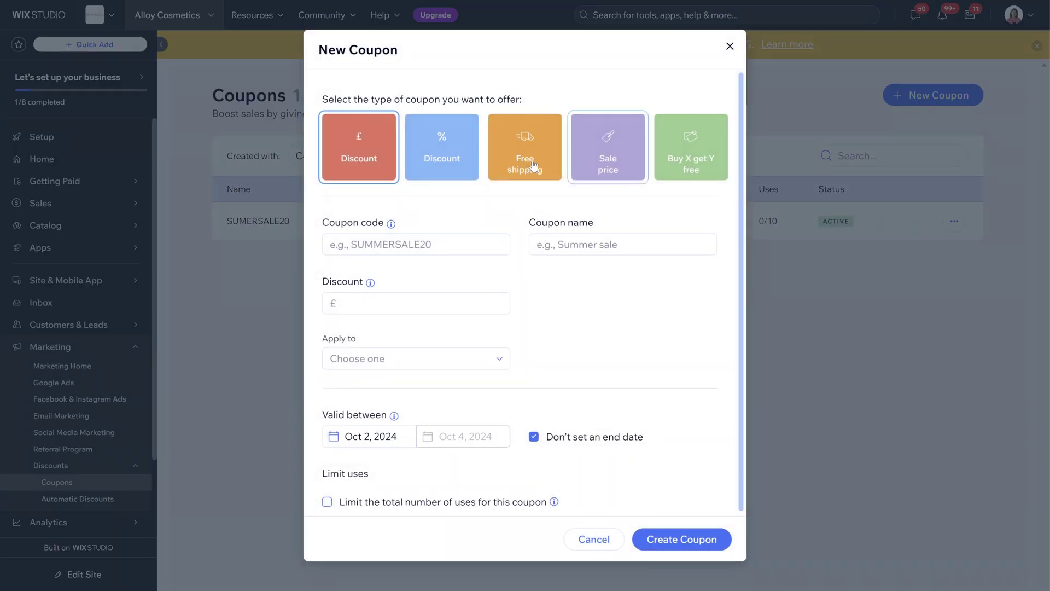
{"action": "left_click", "coordinate": [457, 163]}
{"action": "left_click", "coordinate": [452, 359]}
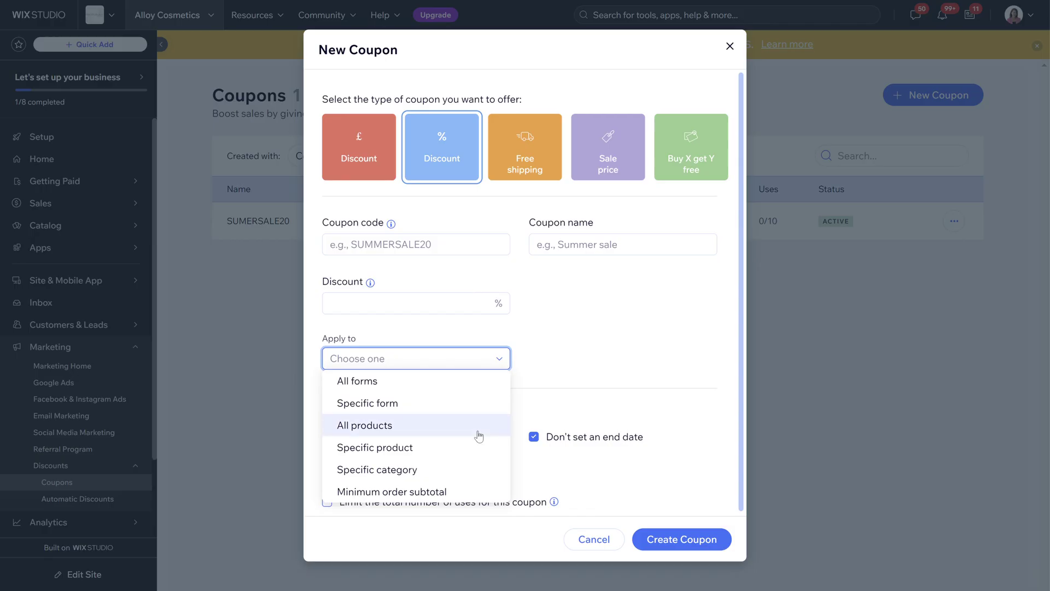
{"action": "scroll", "coordinate": [476, 430], "scroll_direction": "down", "scroll_amount": 1}
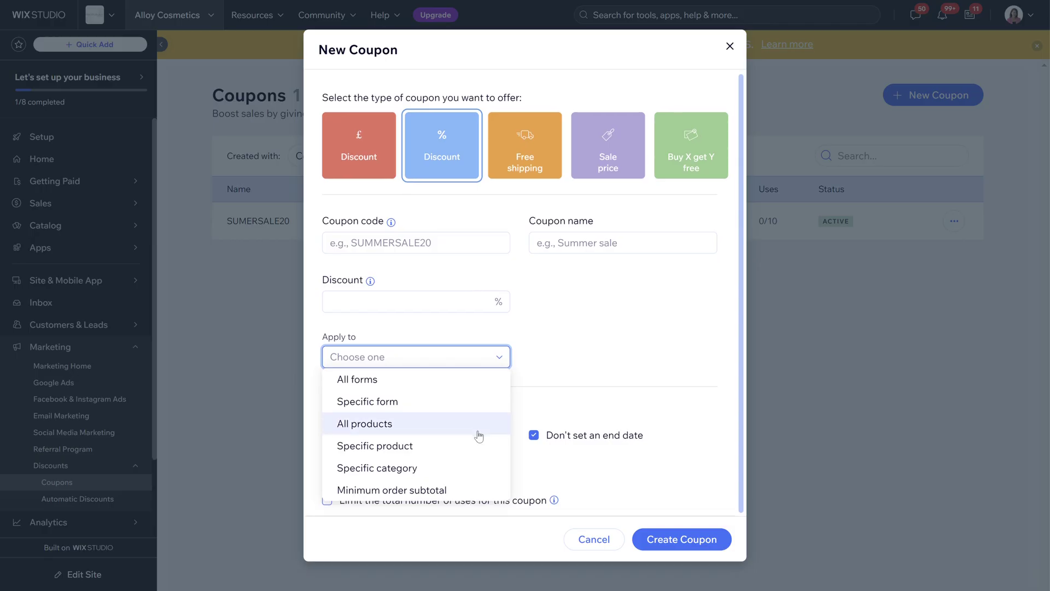
{"action": "left_click", "coordinate": [729, 47]}
{"action": "left_click", "coordinate": [609, 339]}
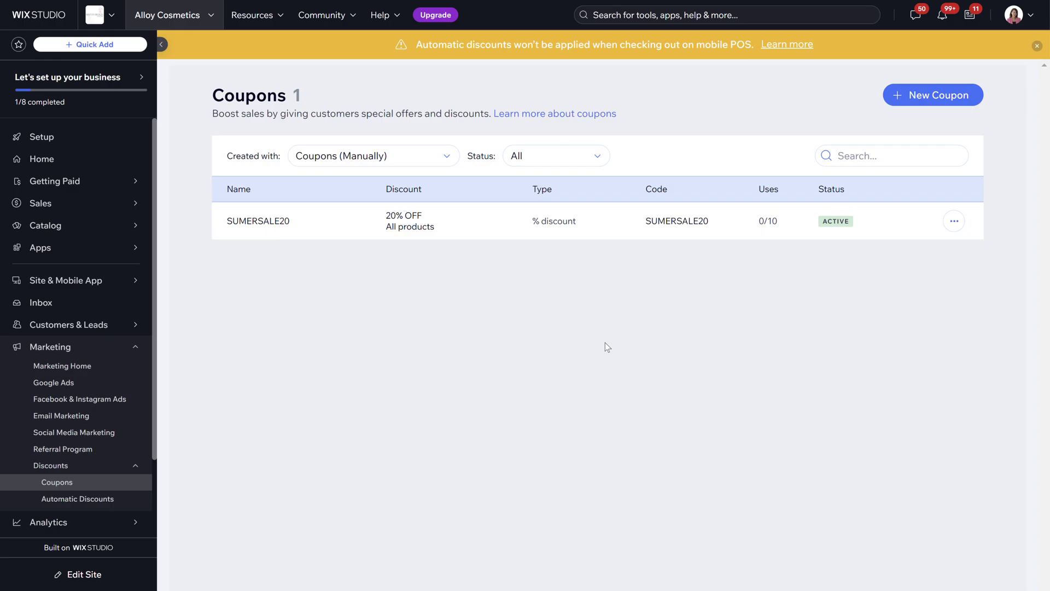
Return to the Automatic Discounts list under Marketing > Discounts.
{"action": "left_click", "coordinate": [82, 499]}
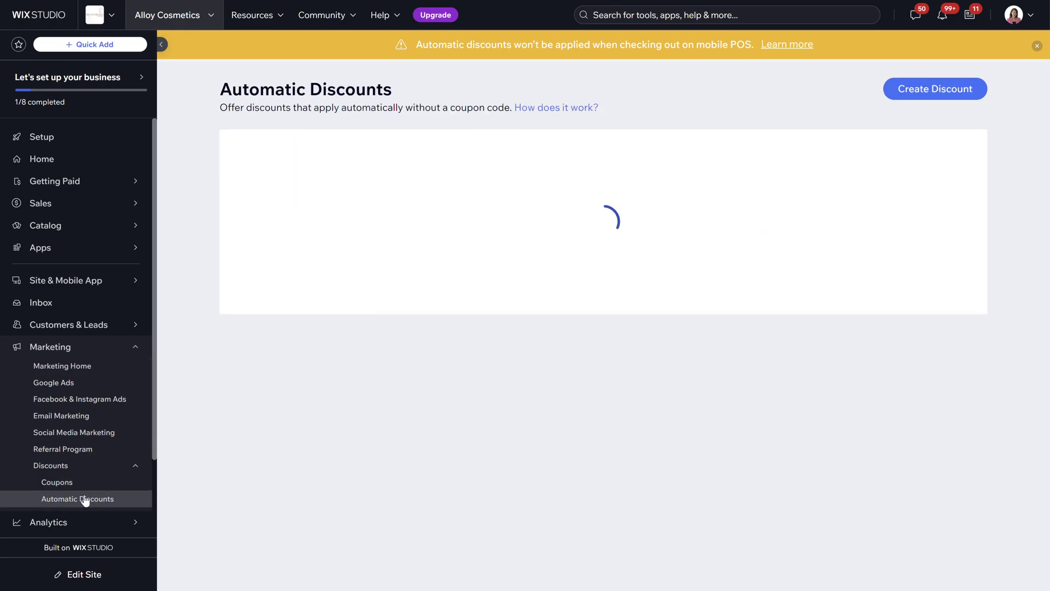